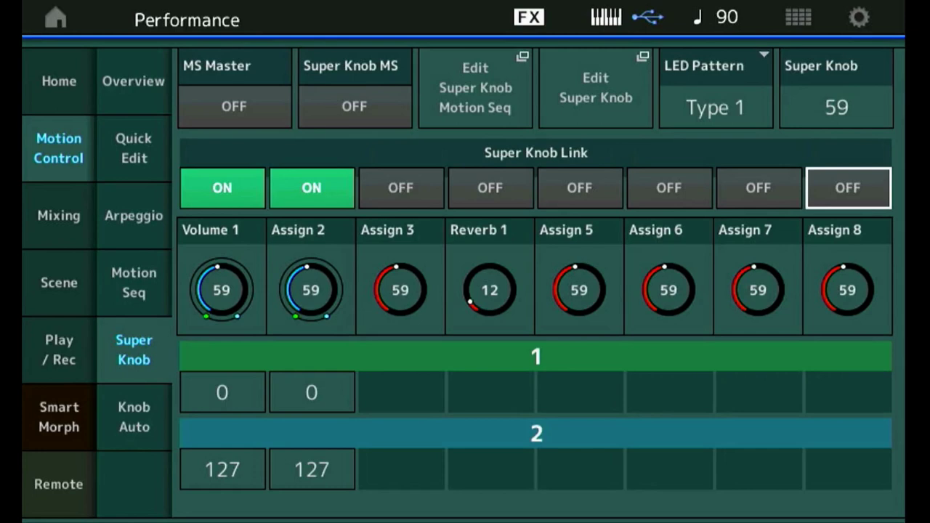
# Store the performance as a new one, typing the name 'P EP Morph' on the on-screen keyboard.
pyautogui.hotkey('ctrl', 's')
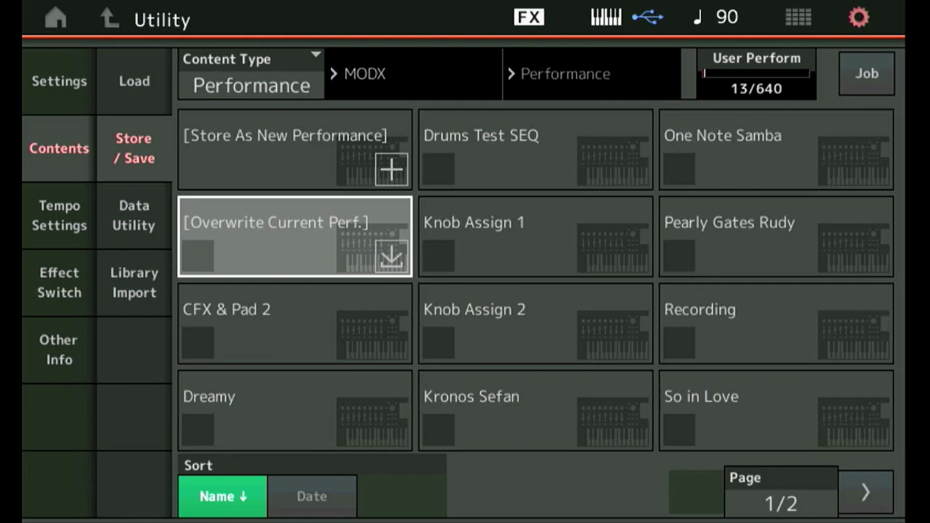
pyautogui.click(282, 142)
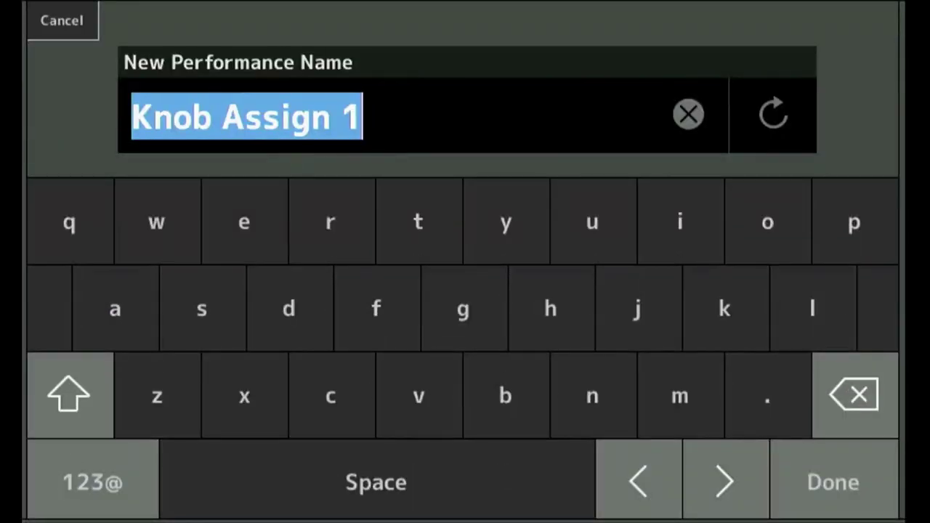
pyautogui.click(69, 395)
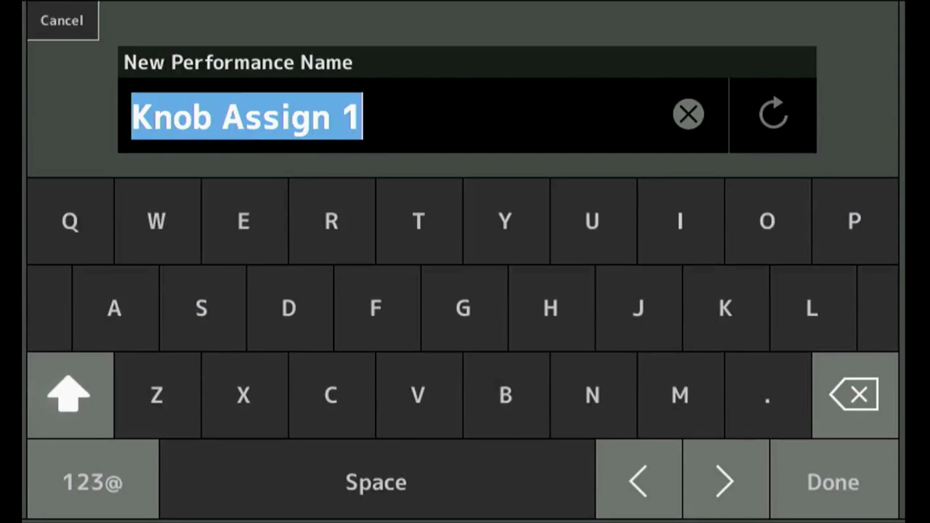
pyautogui.click(855, 221)
pyautogui.click(375, 482)
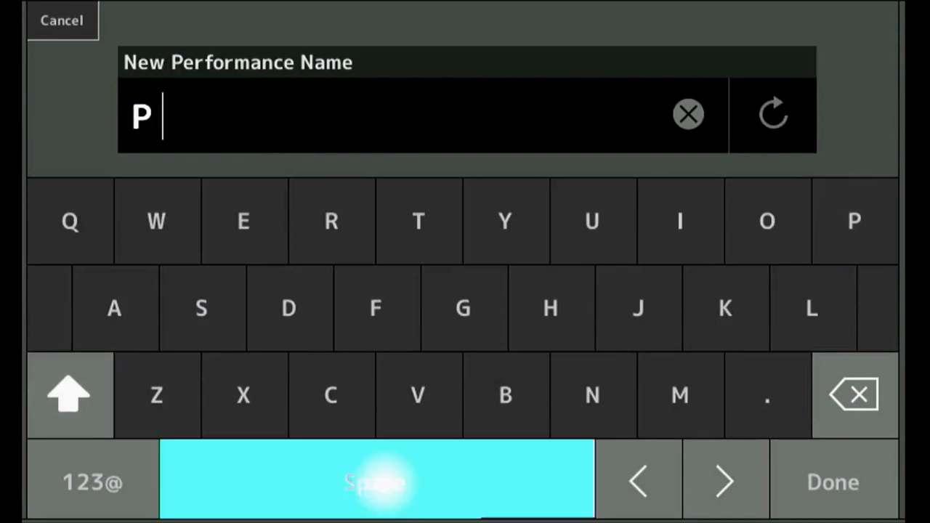
pyautogui.click(244, 222)
pyautogui.click(854, 221)
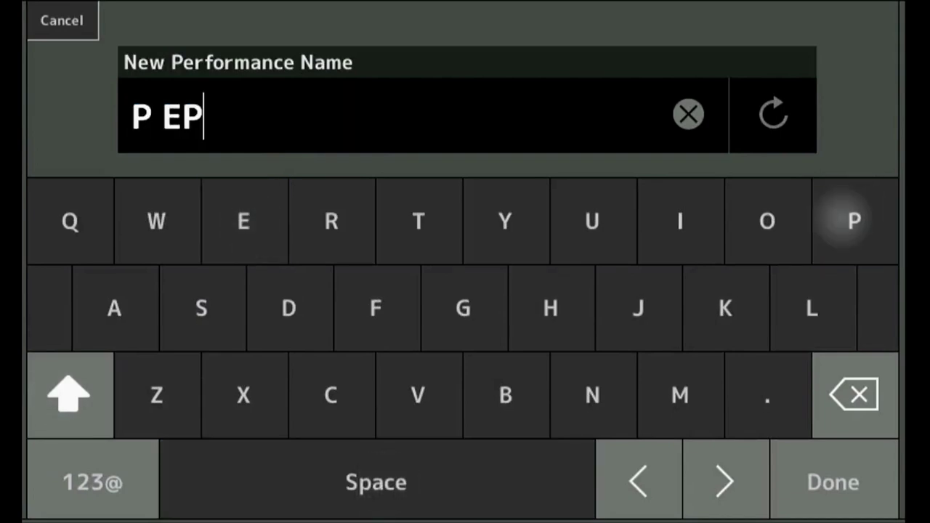
pyautogui.click(376, 483)
pyautogui.click(679, 395)
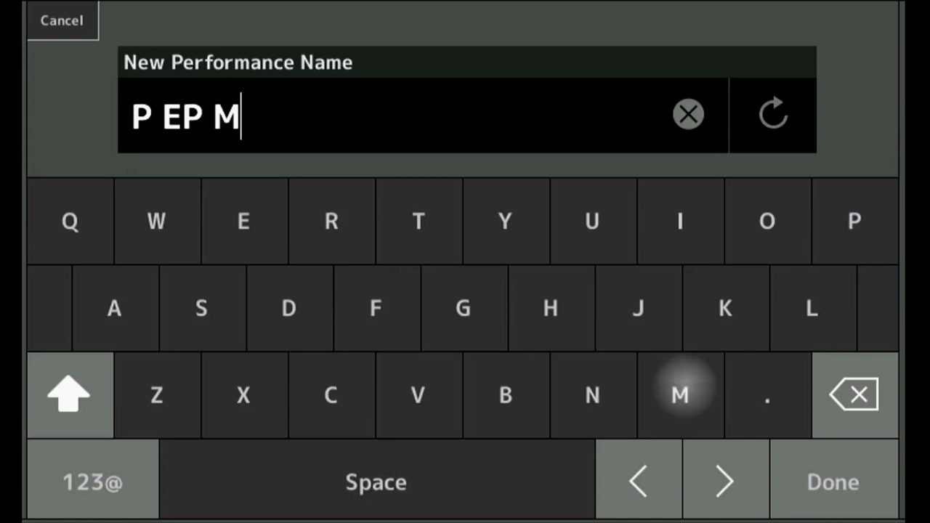
pyautogui.click(69, 395)
pyautogui.click(767, 221)
pyautogui.click(329, 222)
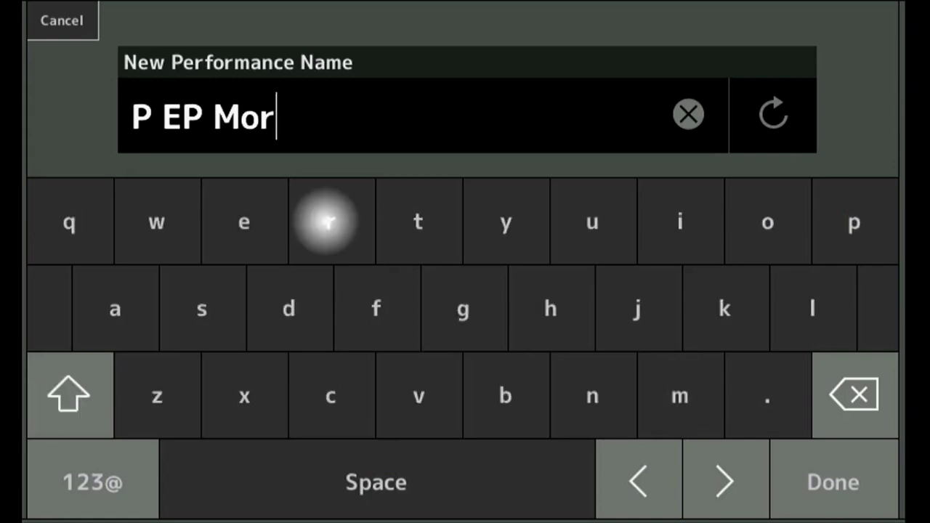
pyautogui.click(854, 222)
pyautogui.click(550, 309)
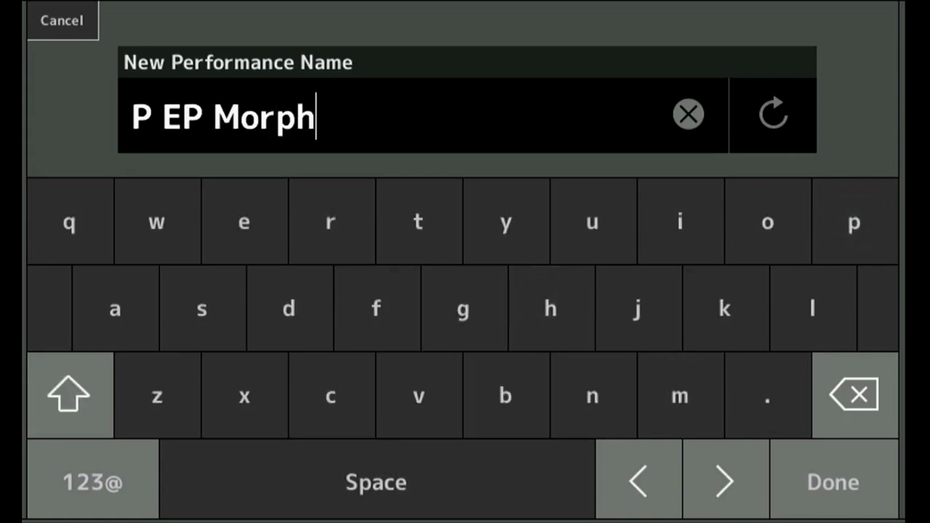
pyautogui.click(832, 483)
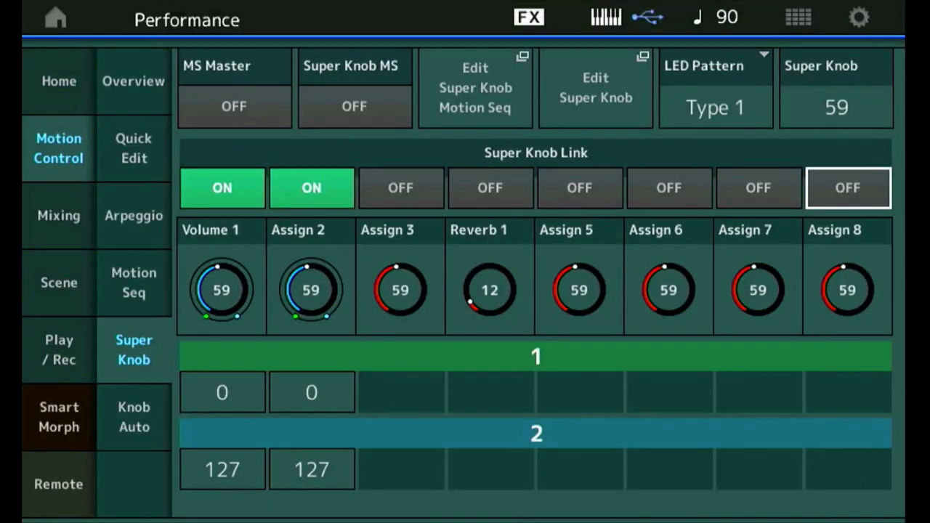
# Go to the Performance Home overview and open the add-part browser for Part 2.
pyautogui.click(59, 80)
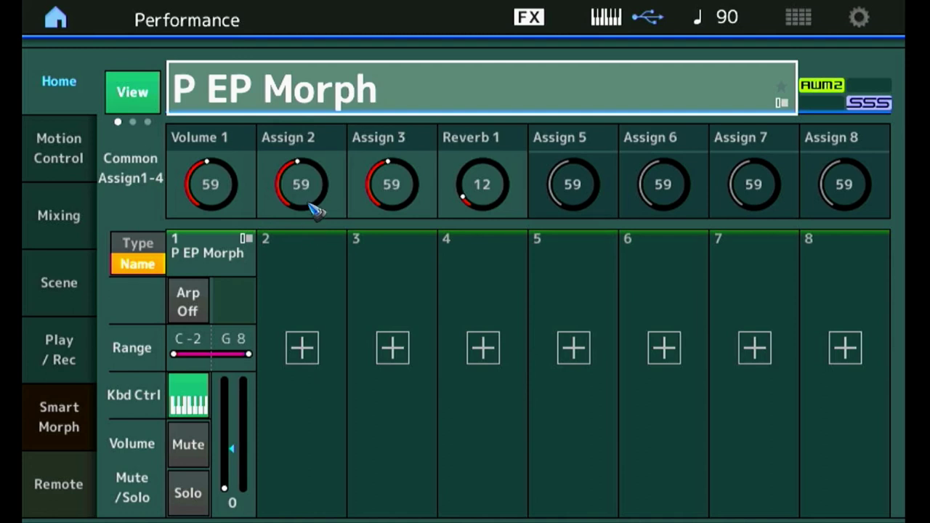
pyautogui.click(302, 348)
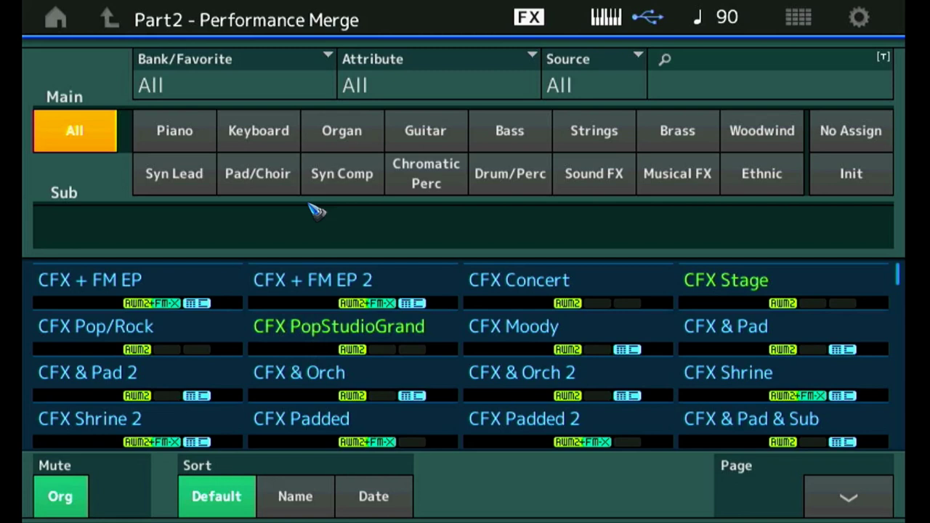
# Filter the browser to Single, Keyboard > Electric Piano and choose Vintage Case.
pyautogui.press('Return')
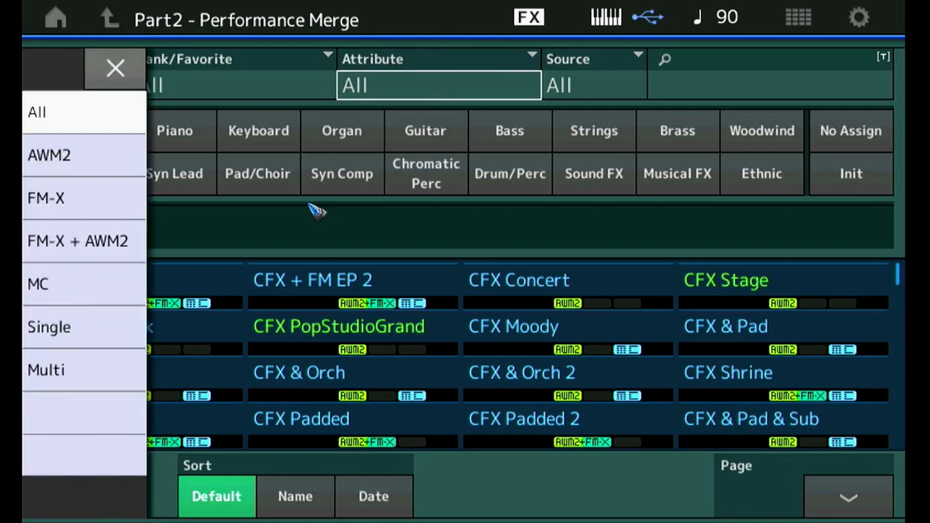
pyautogui.press('Down')
pyautogui.press('Down')
pyautogui.press('Down')
pyautogui.press('Down')
pyautogui.press('Down')
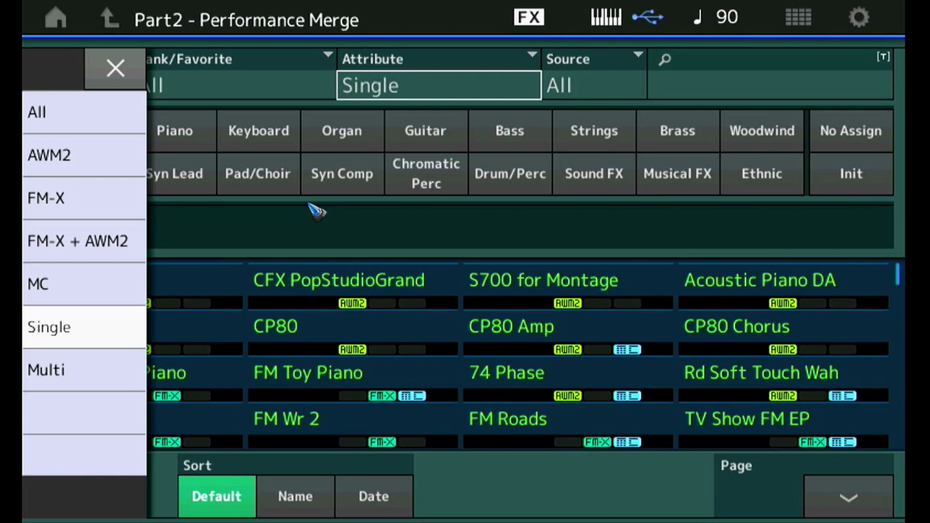
pyautogui.press('Return')
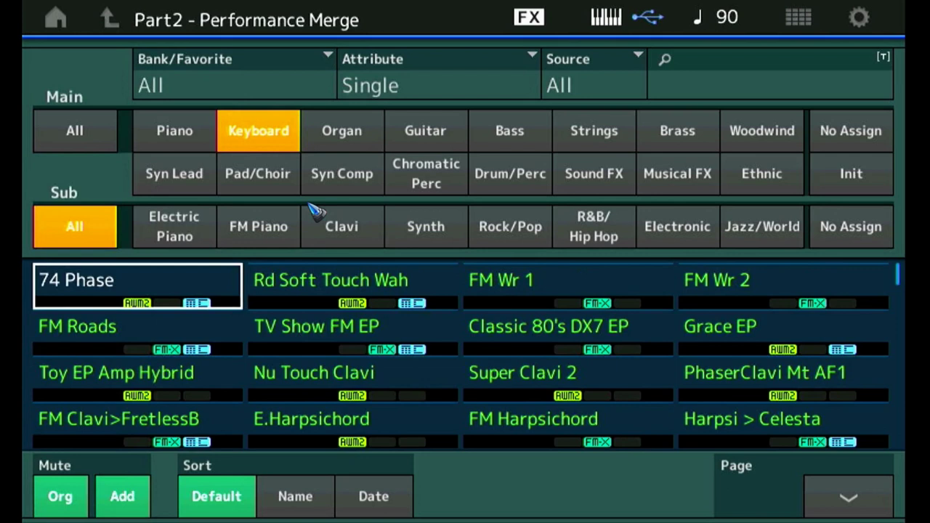
pyautogui.press('Right')
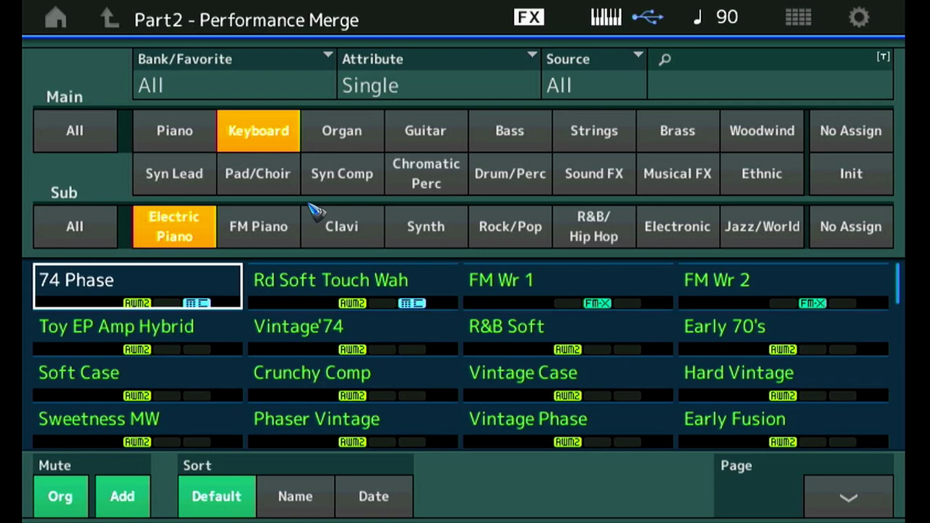
pyautogui.press('Down')
pyautogui.press('Down')
pyautogui.press('Right')
pyautogui.press('Right')
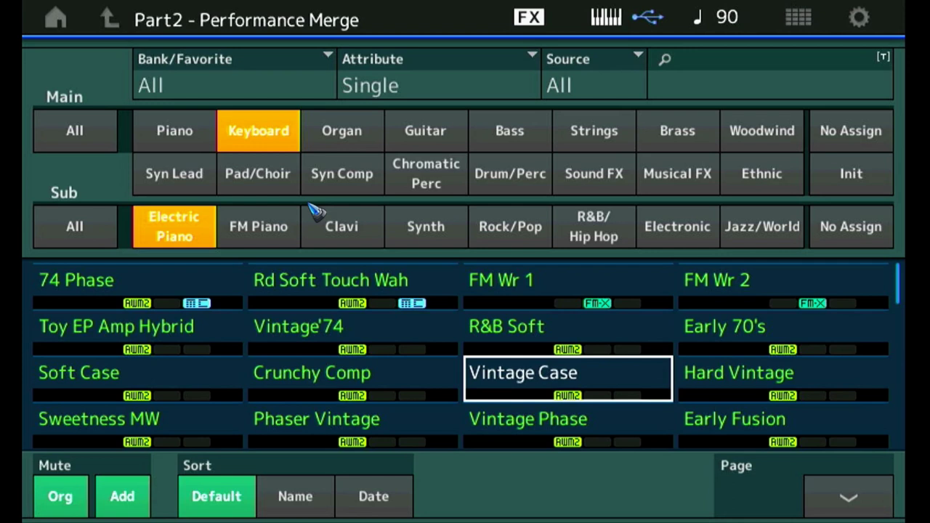
# Audition by toggling mute on the original piano part and the added Vintage Case.
pyautogui.click(60, 496)
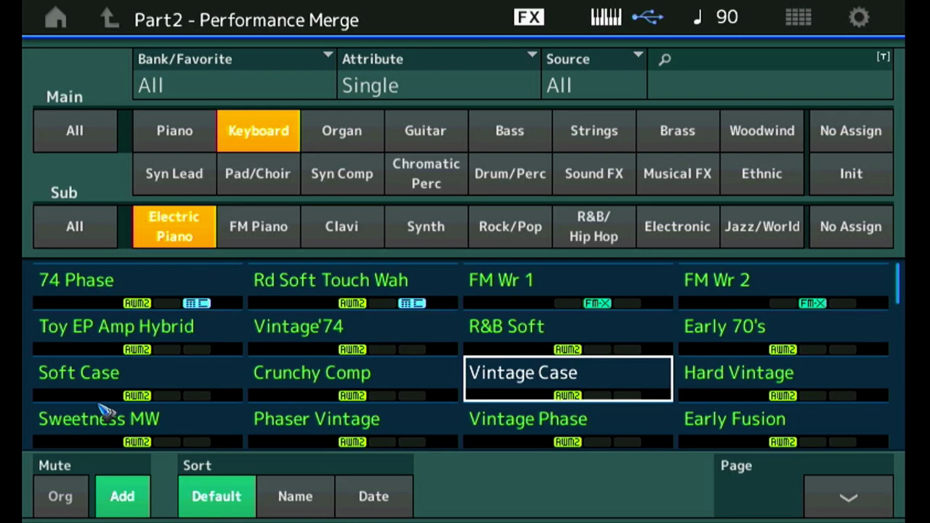
pyautogui.click(61, 497)
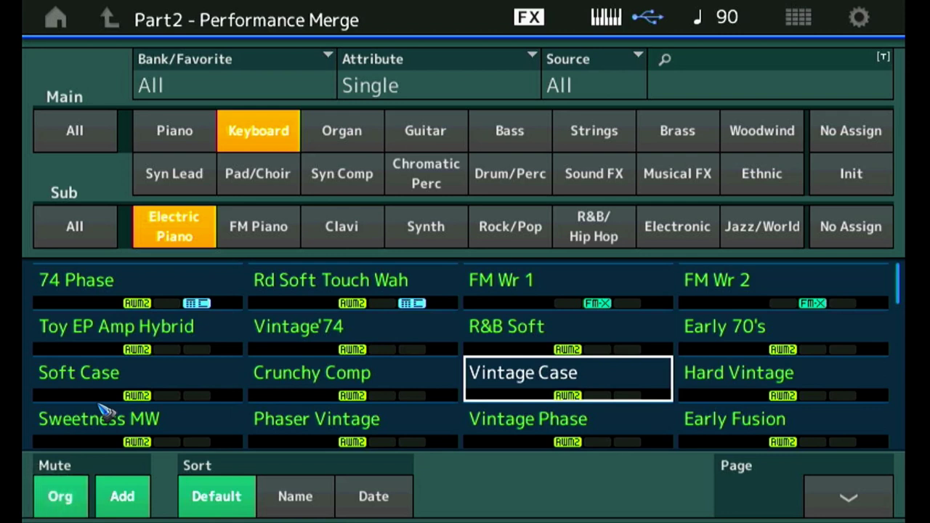
pyautogui.click(60, 497)
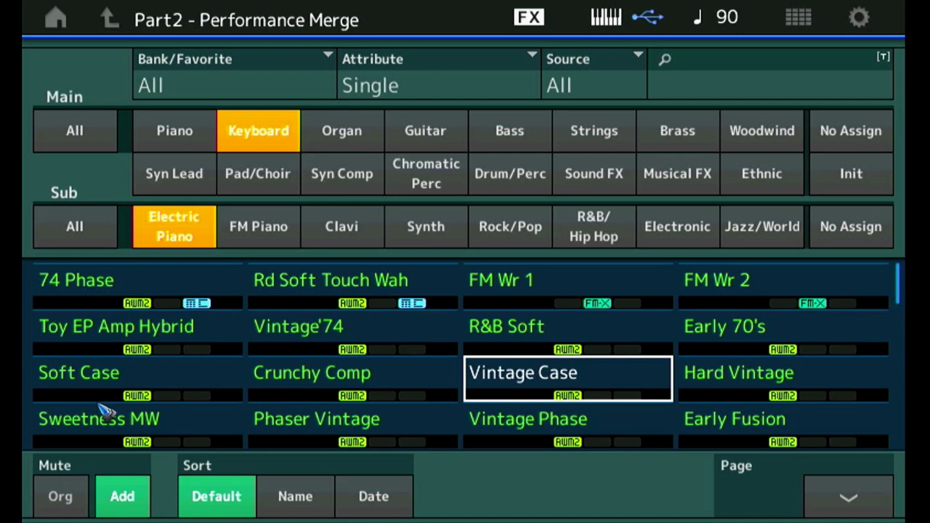
pyautogui.click(61, 496)
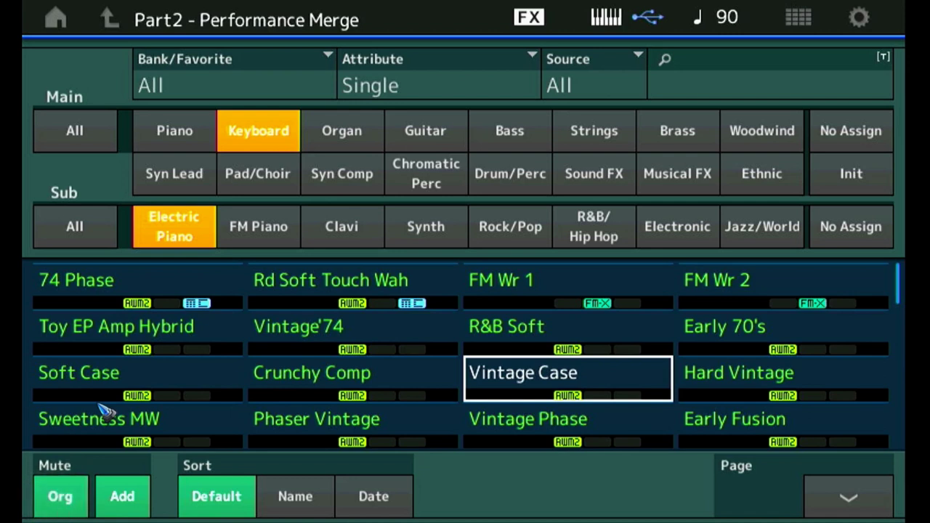
pyautogui.click(122, 496)
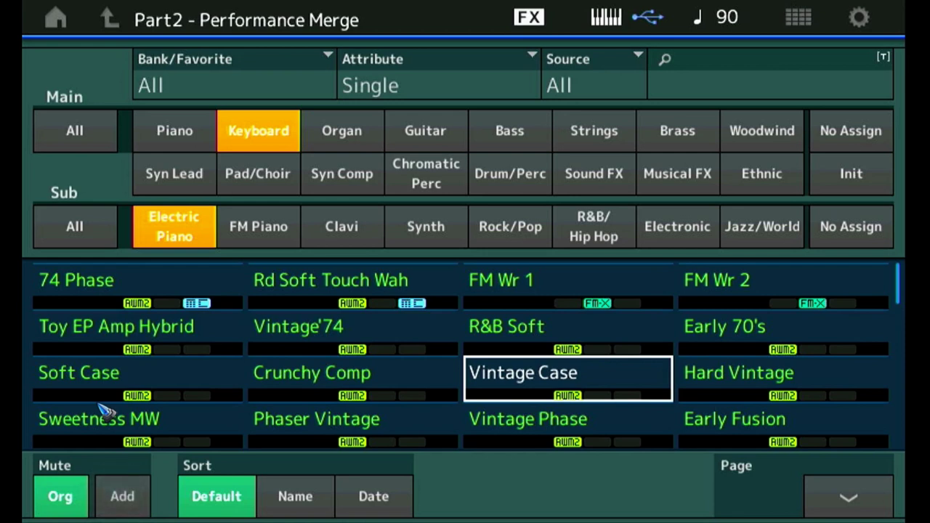
pyautogui.click(122, 496)
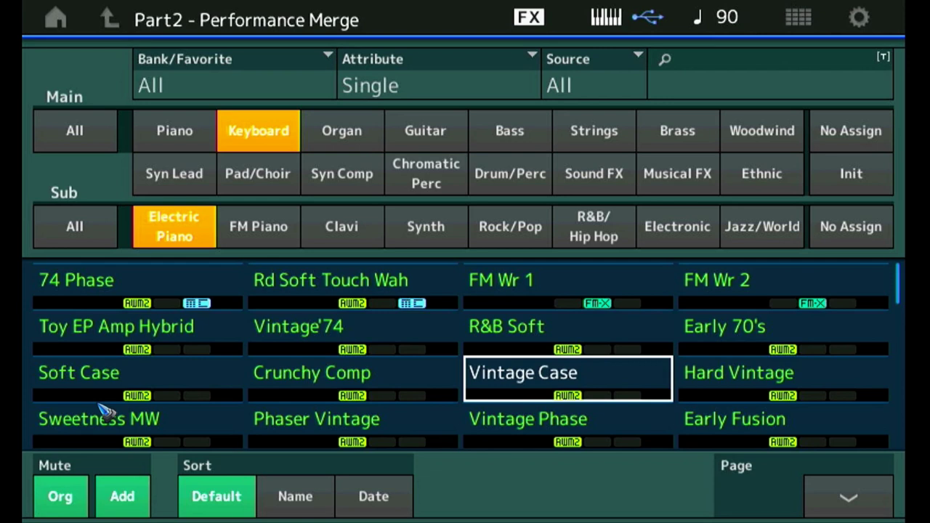
# Confirm merging Vintage Case into the performance as Part 2.
pyautogui.press('Escape')
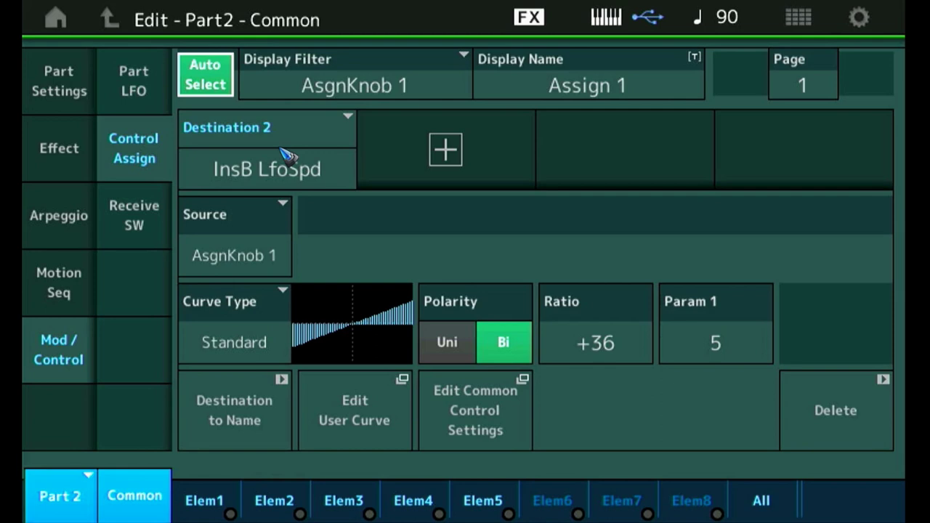
# Set Assign Knob 1's Destination 2 to Part Param Volume, polarity Uni, ratio +32.
pyautogui.click(287, 154)
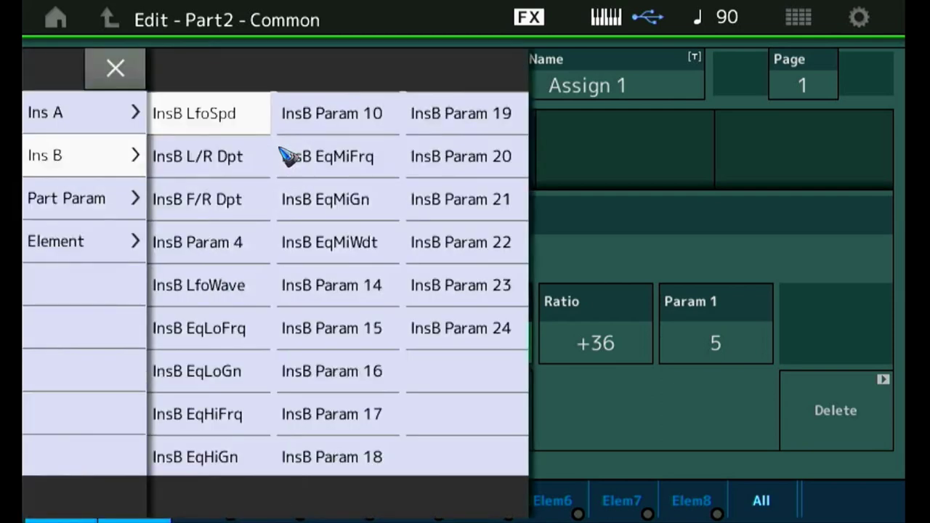
pyautogui.press('Down')
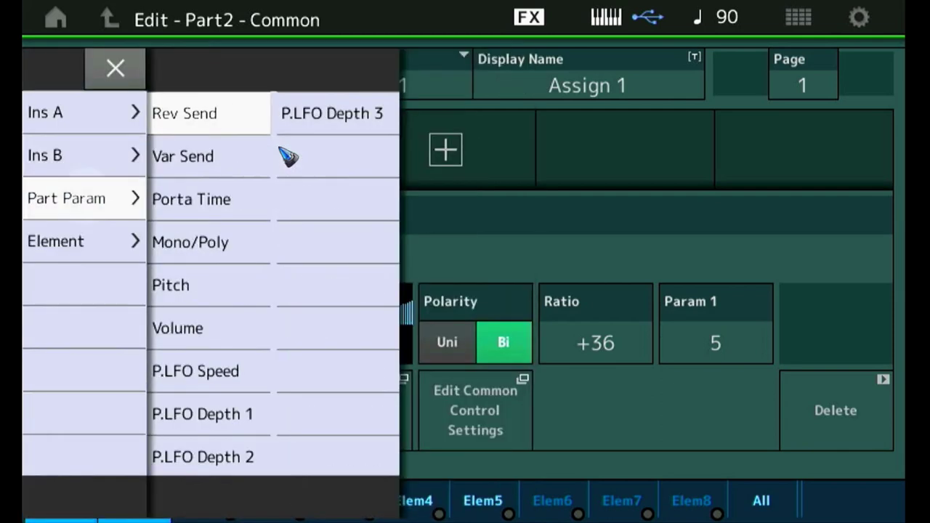
pyautogui.press('Down')
pyautogui.press('Down')
pyautogui.press('Down')
pyautogui.press('Down')
pyautogui.press('Down')
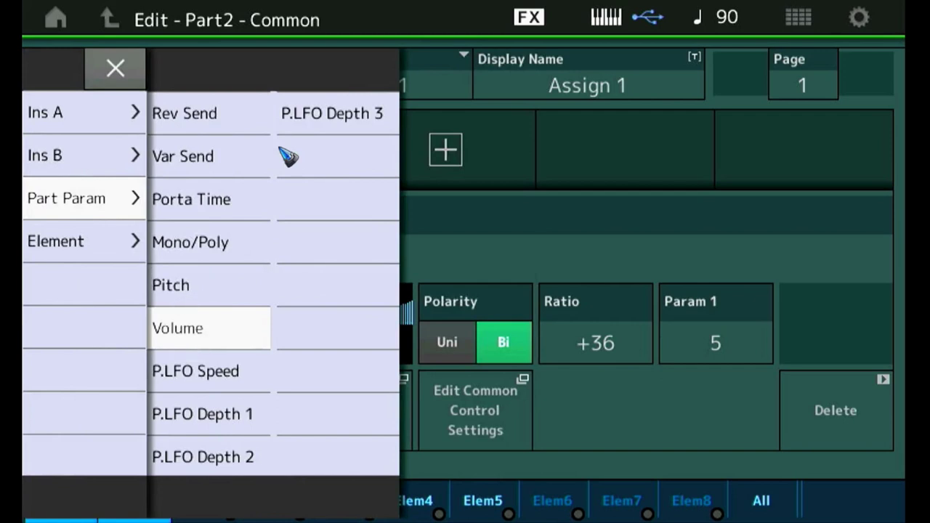
pyautogui.press('Return')
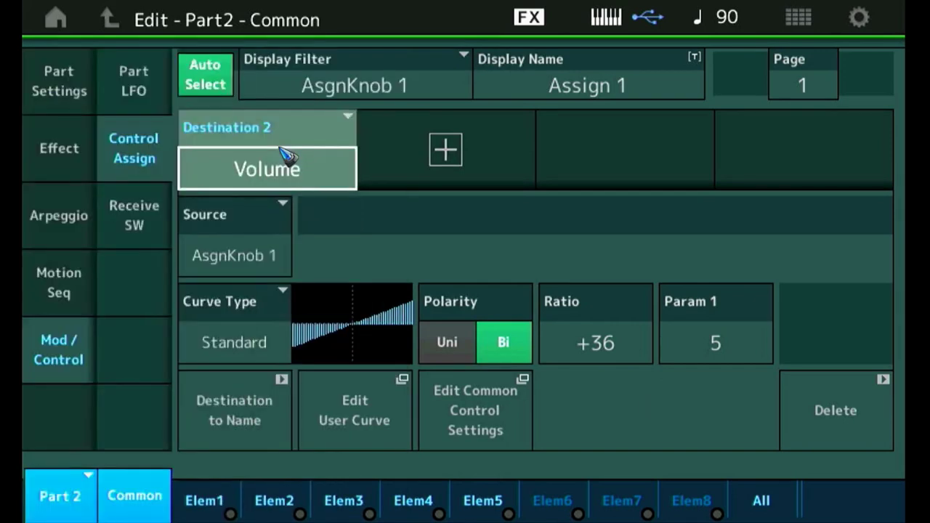
pyautogui.press('Down')
pyautogui.press('Down')
pyautogui.press('Right')
pyautogui.press('Left')
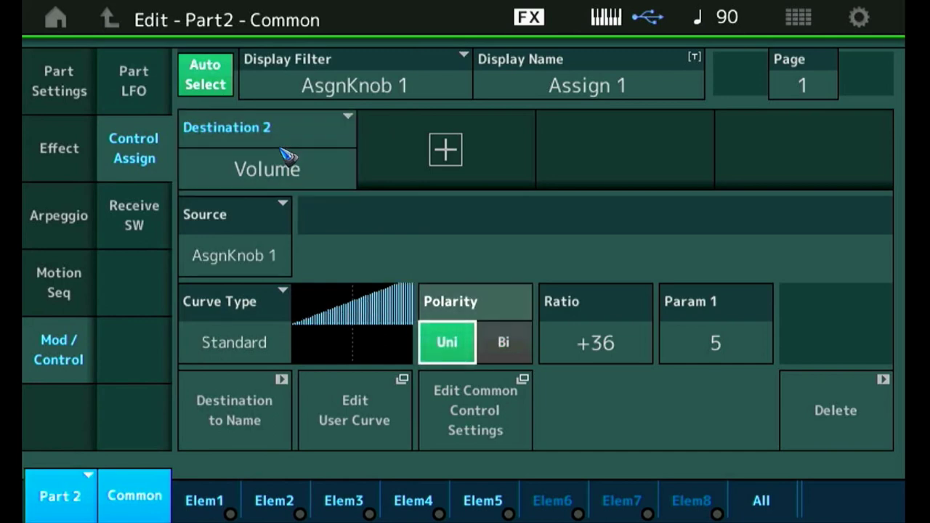
pyautogui.press('Right')
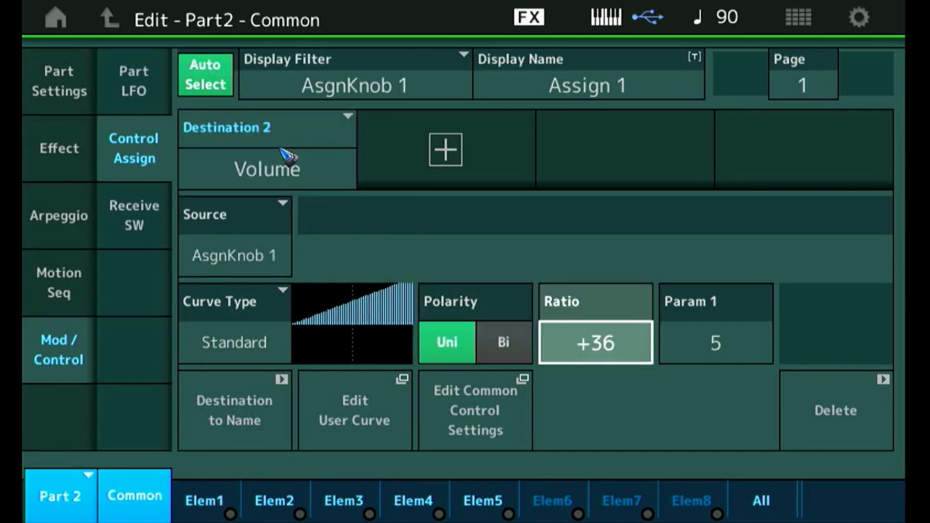
pyautogui.scroll(-4, 287, 155)
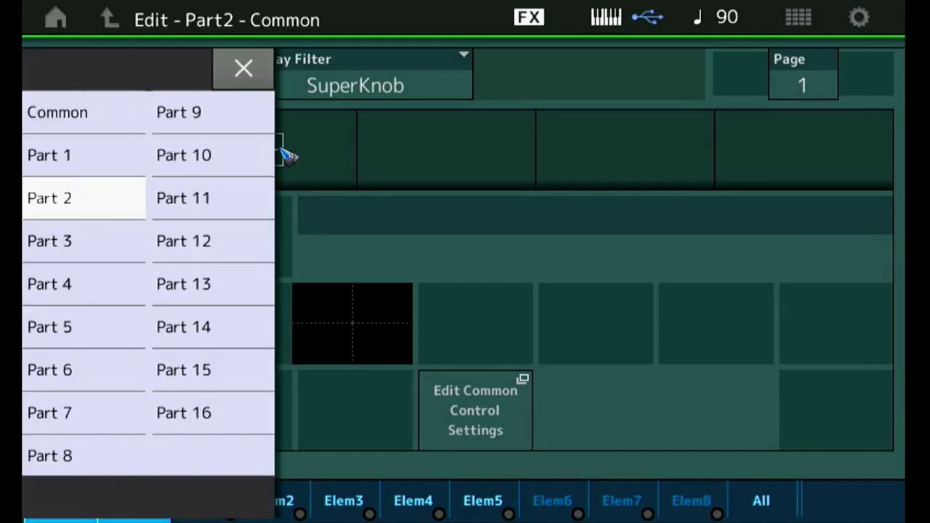
# Select Common in the part selector and close the part list.
pyautogui.click(58, 112)
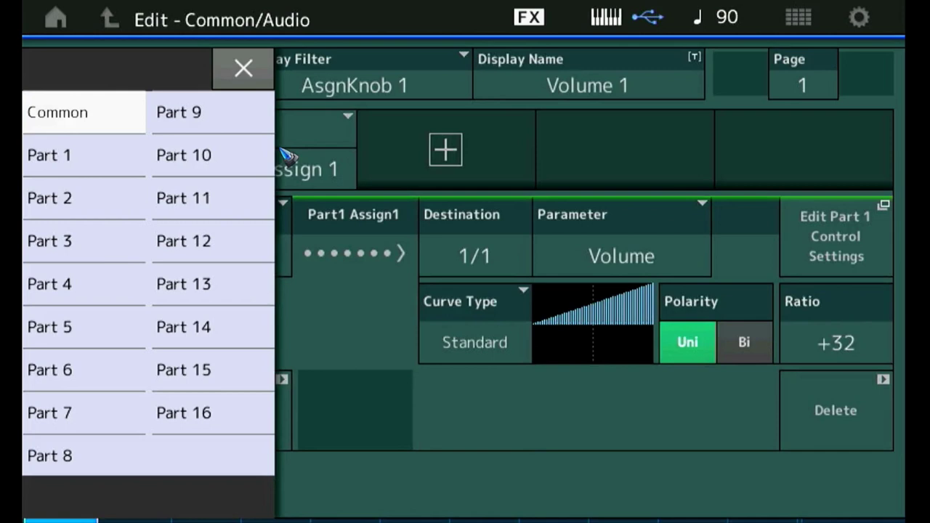
pyautogui.click(558, 413)
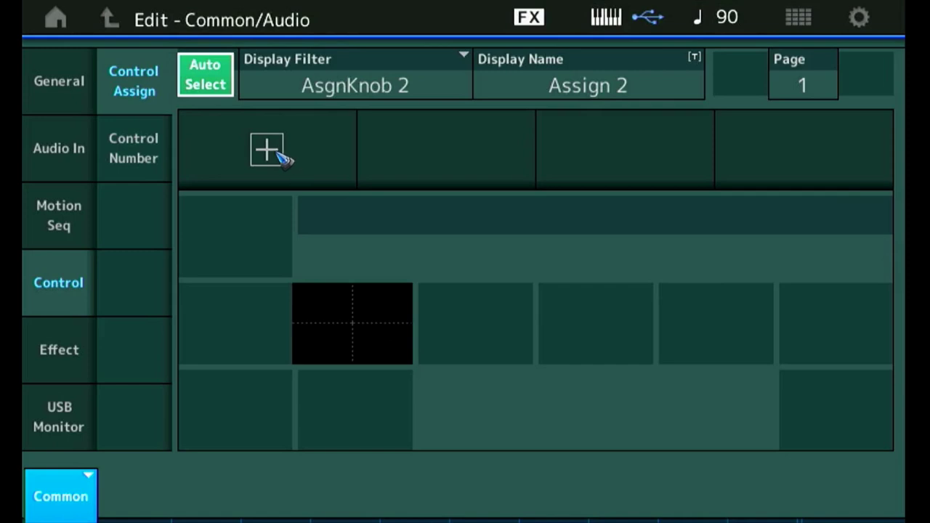
# Add Destination 3 to Assign Knob 2 and set it to Part 2 Assign 1.
pyautogui.click(267, 151)
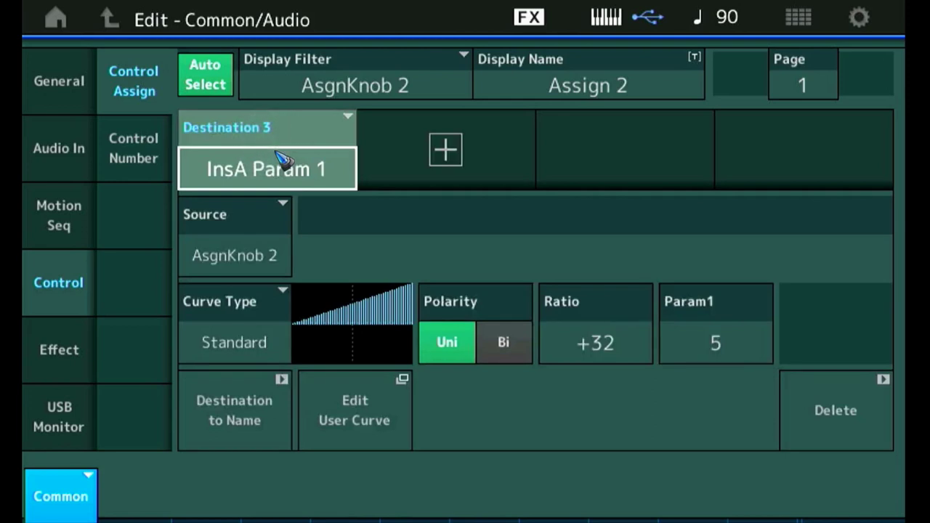
pyautogui.click(283, 159)
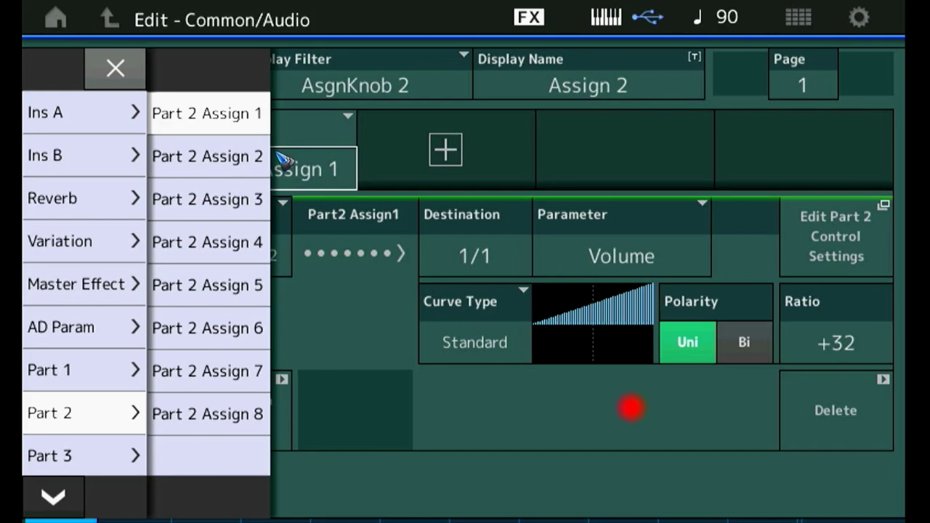
pyautogui.click(282, 160)
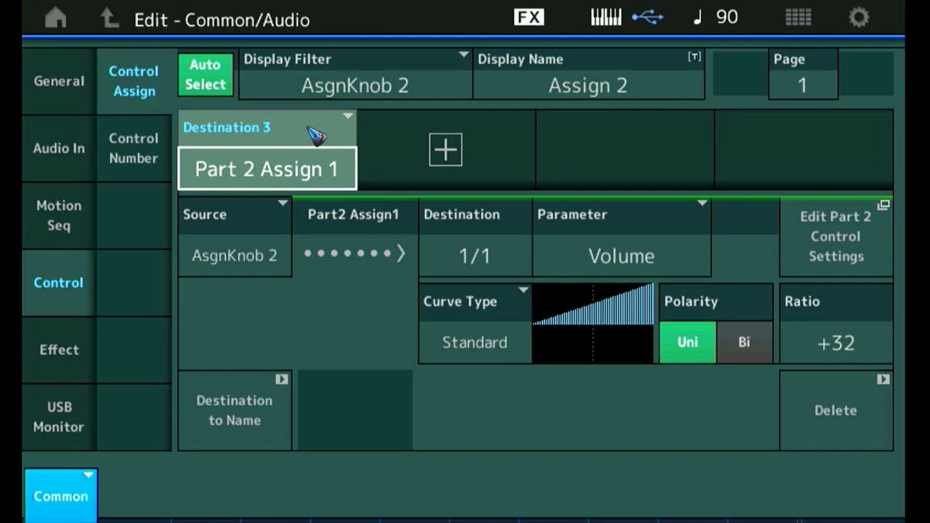
# Change Assign Knob 2's Display Name to 'Volume 2' via the on-screen keyboard.
pyautogui.click(588, 85)
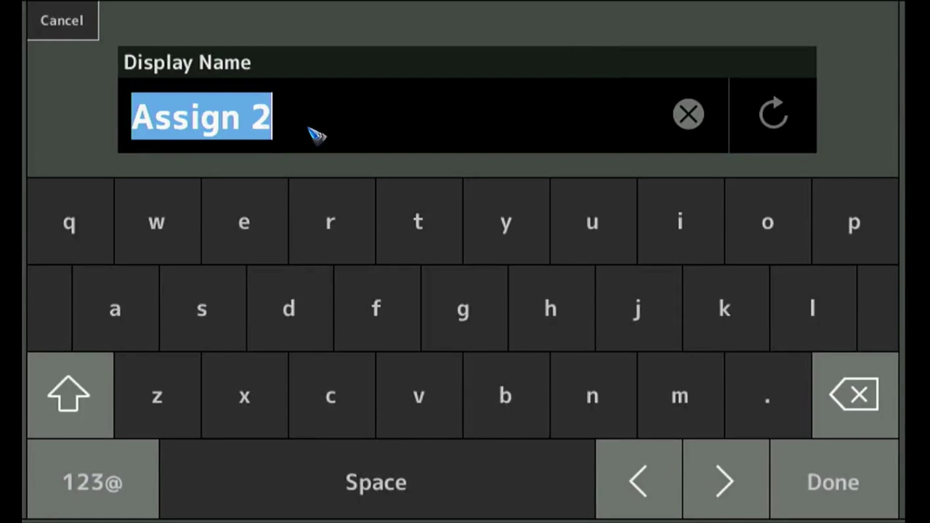
pyautogui.click(68, 396)
pyautogui.click(419, 394)
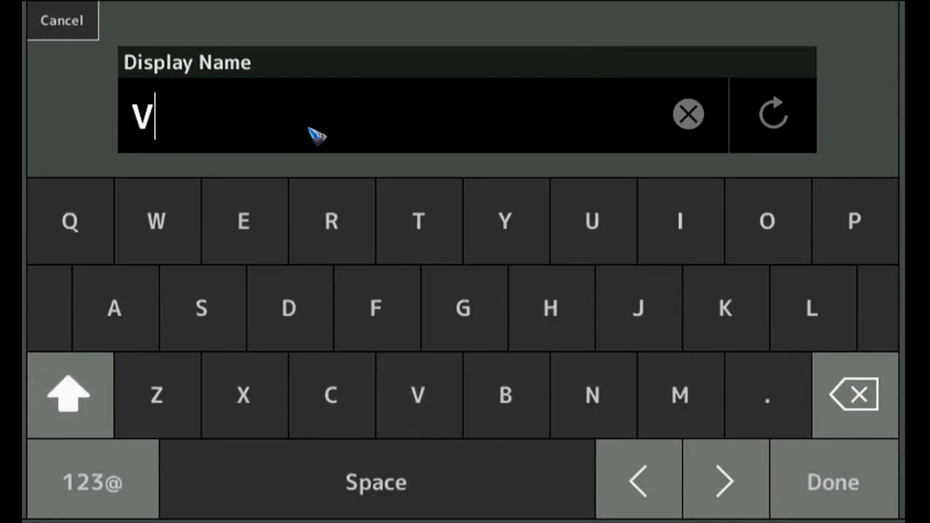
pyautogui.click(767, 221)
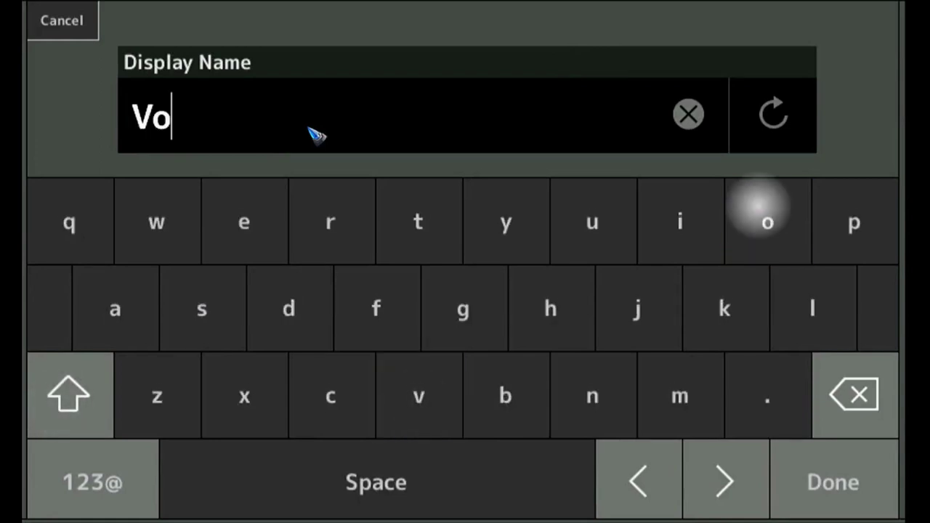
pyautogui.click(812, 309)
pyautogui.click(592, 222)
pyautogui.click(679, 395)
pyautogui.click(243, 221)
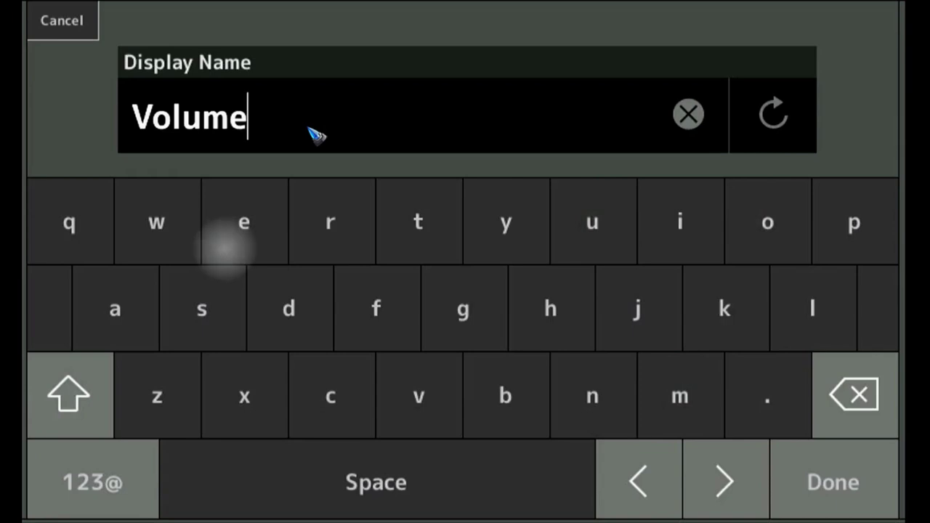
pyautogui.click(376, 481)
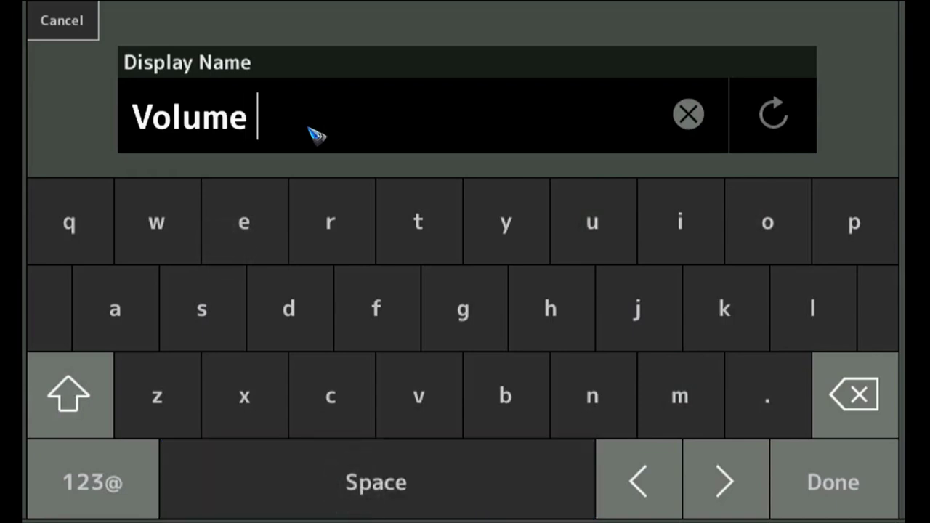
pyautogui.click(92, 482)
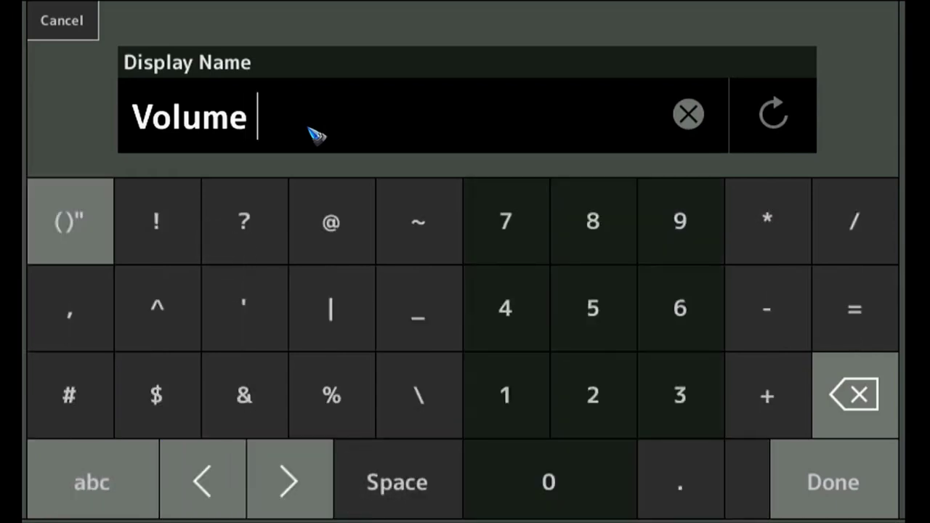
pyautogui.click(593, 395)
pyautogui.click(833, 481)
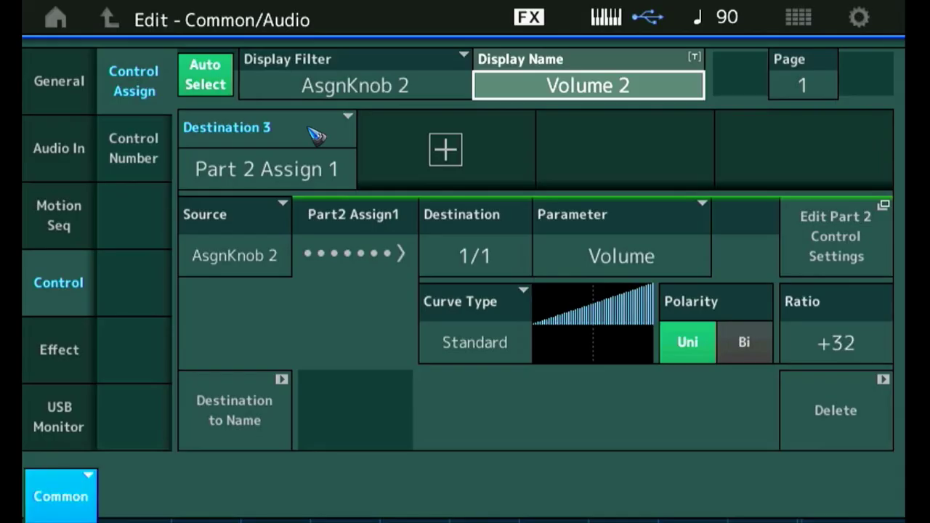
# Exit Edit mode back to the Performance Home screen.
pyautogui.press('Home')
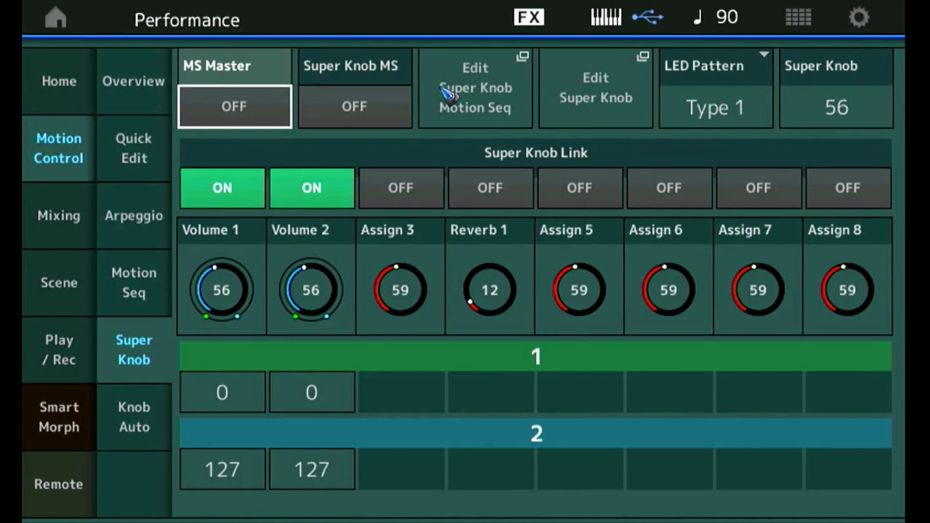
# Set Volume 1's Super Knob starting value to 100.
pyautogui.press('Down')
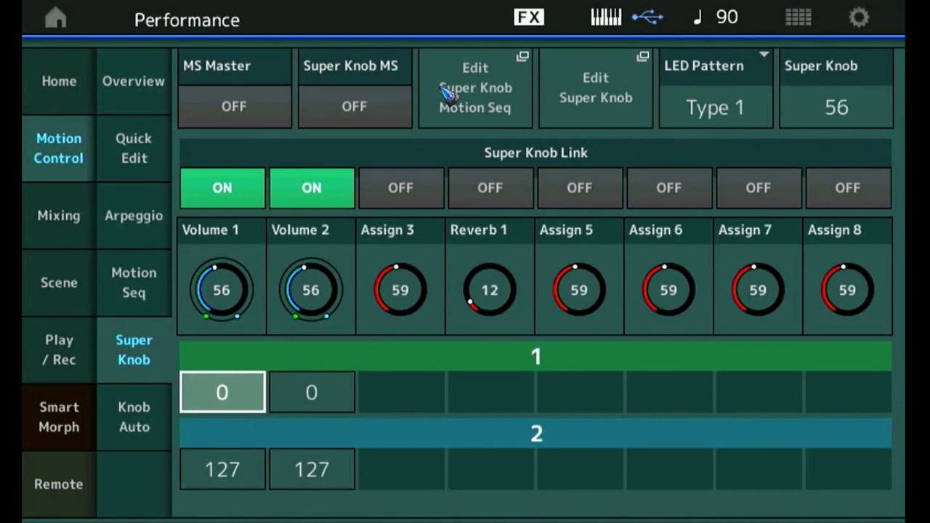
pyautogui.press('Return')
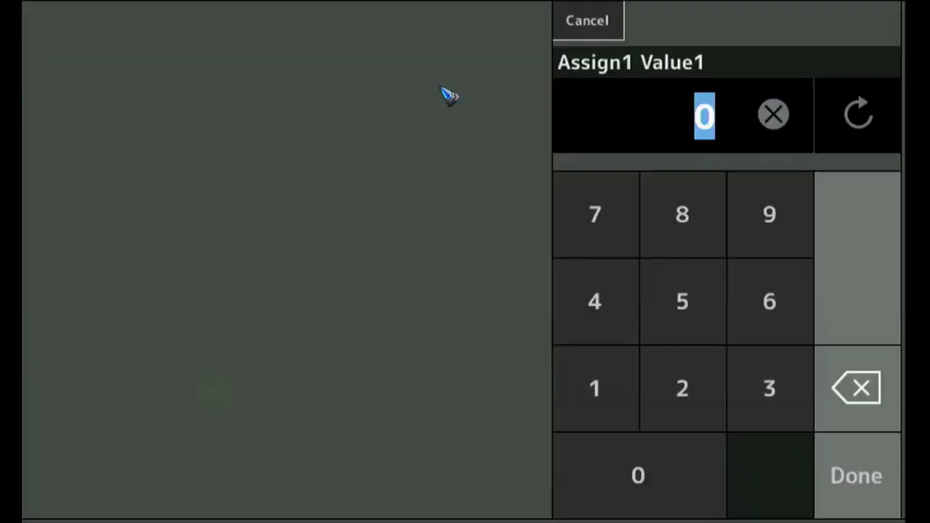
pyautogui.write('100')
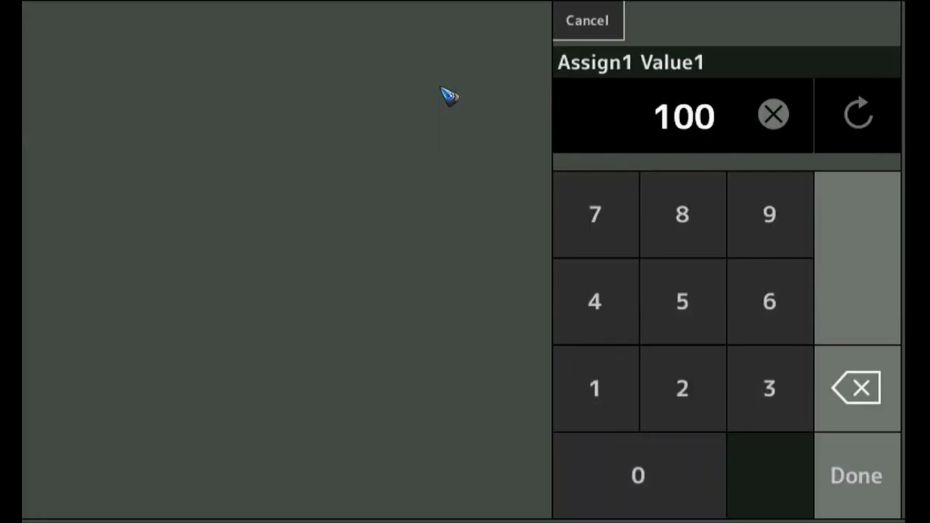
pyautogui.press('Return')
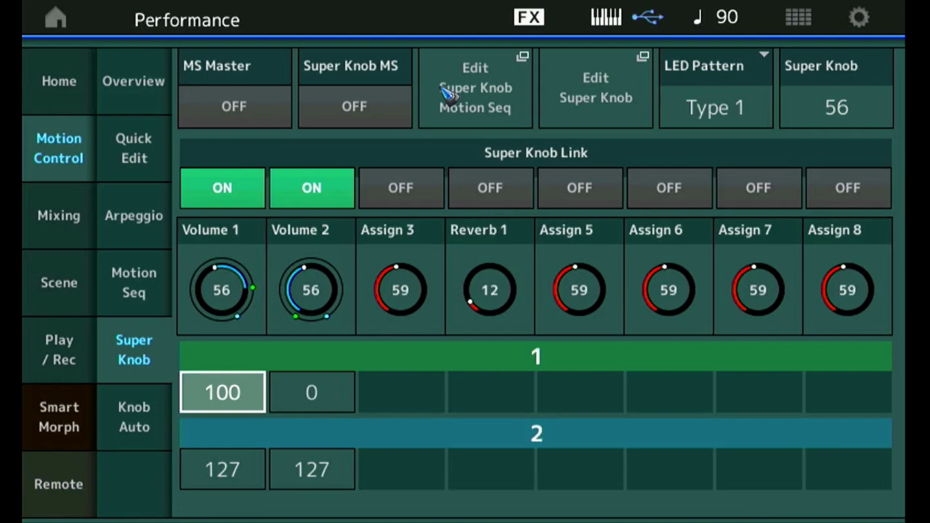
# Set Volume 2's Super Knob starting value to 0.
pyautogui.click(223, 469)
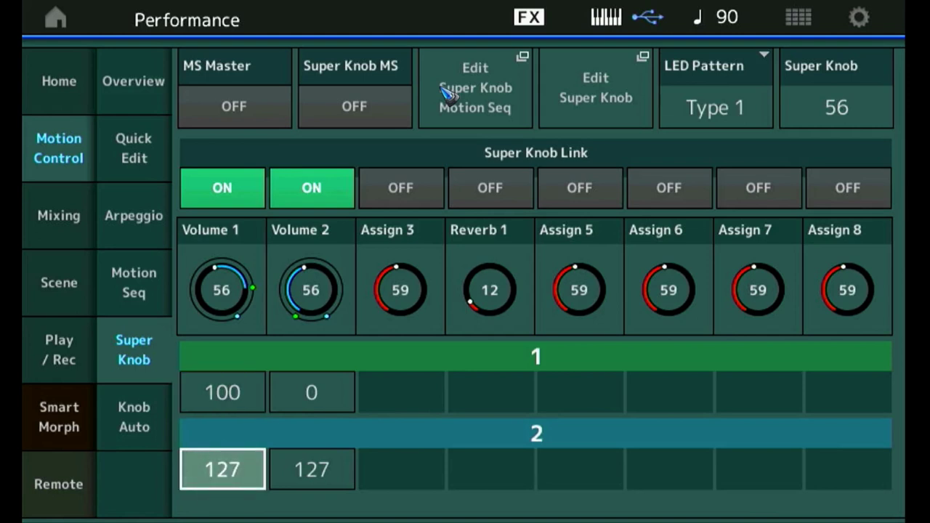
pyautogui.click(222, 468)
pyautogui.write('0')
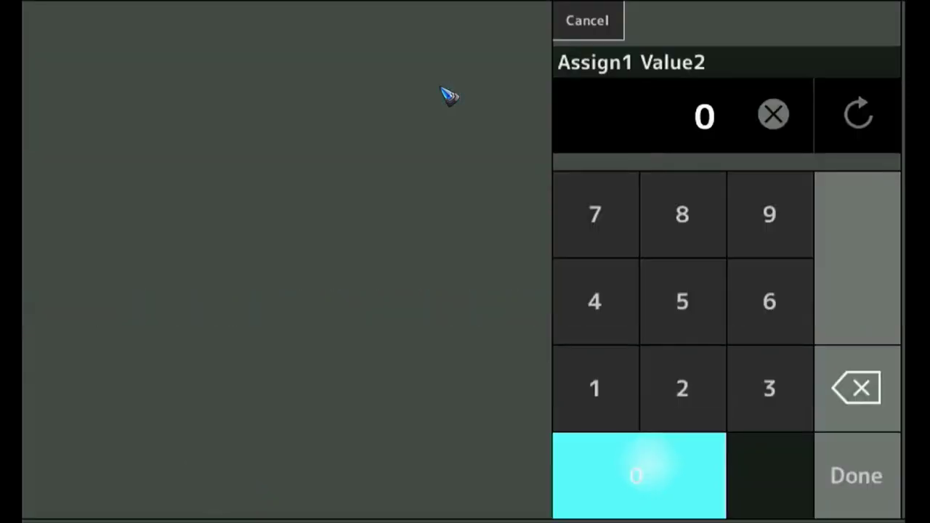
pyautogui.press('Return')
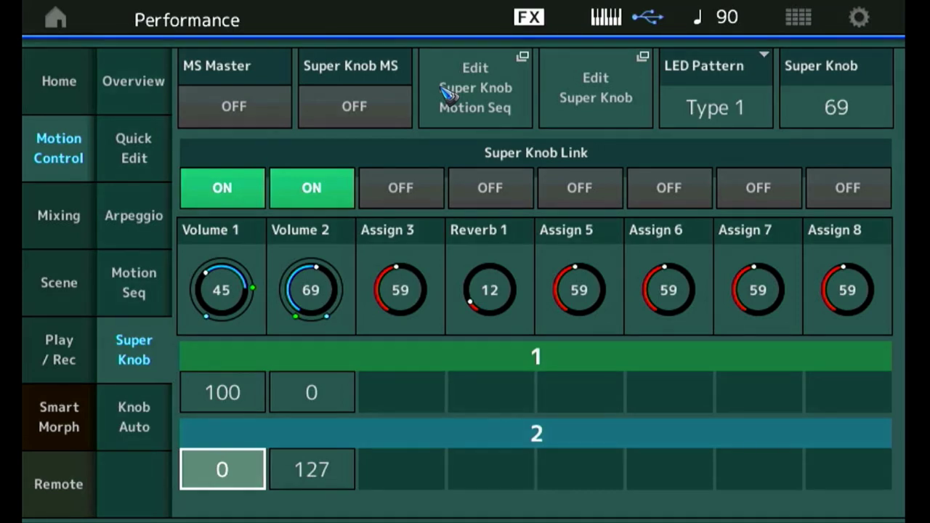
# In Part 1's Control Assign, check that the Super Knob volume curve type stays Standard.
pyautogui.click(445, 91)
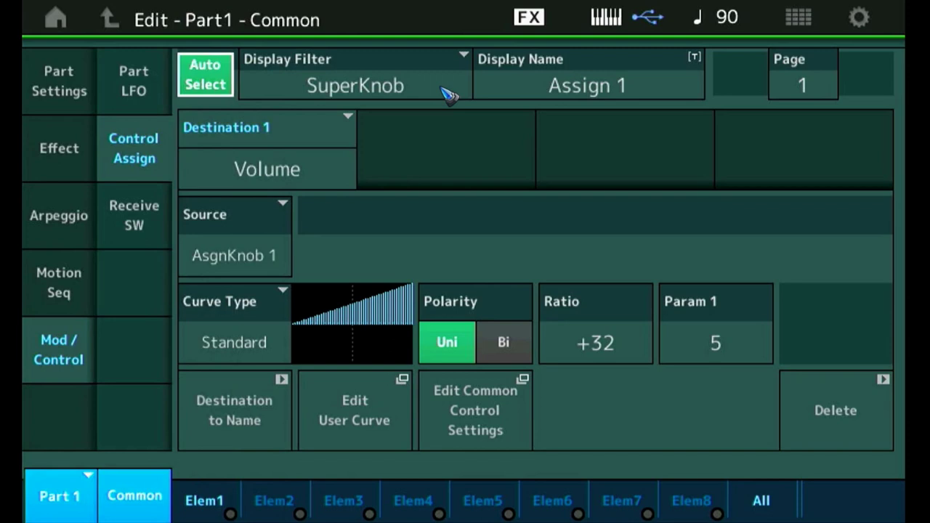
pyautogui.click(715, 342)
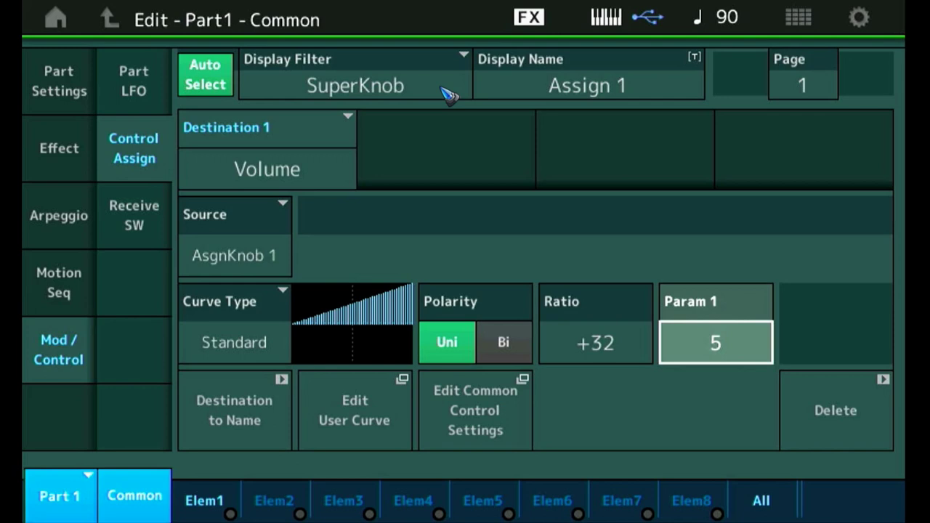
pyautogui.click(233, 343)
pyautogui.click(234, 342)
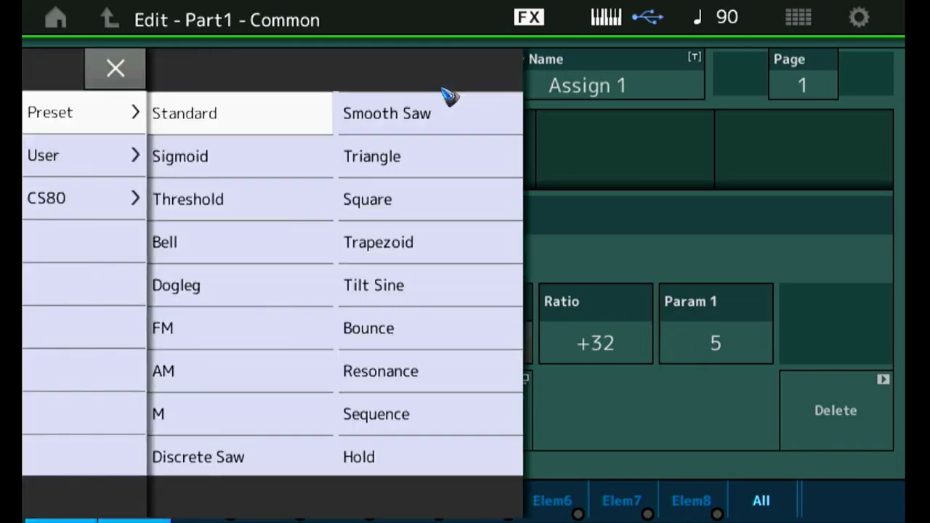
pyautogui.click(649, 402)
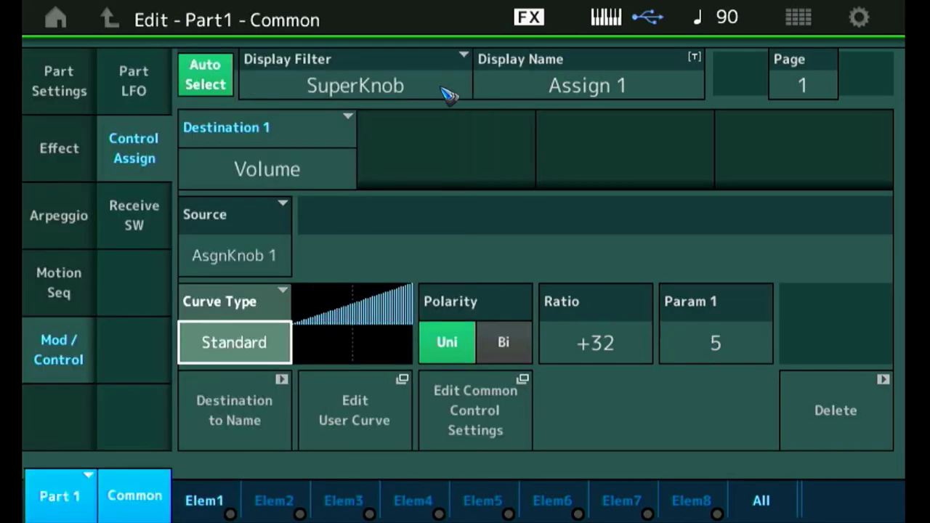
# Lower Part 1's volume curve Param 1 from 5 to 3 for a bowed rise.
pyautogui.click(715, 342)
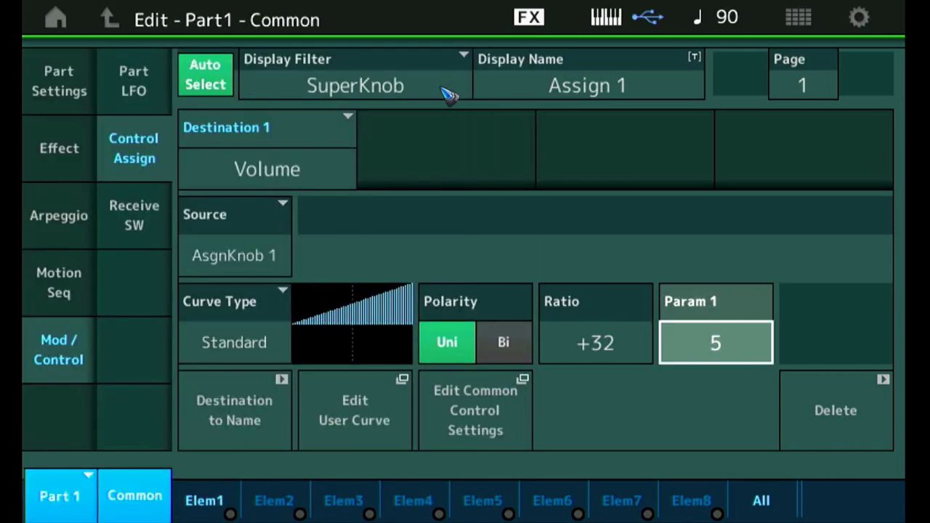
pyautogui.press('Down')
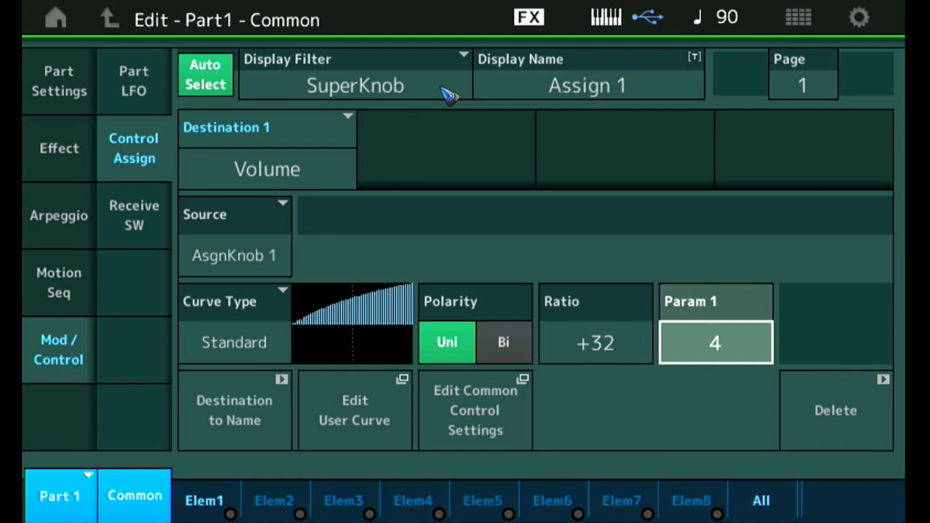
pyautogui.press('Down')
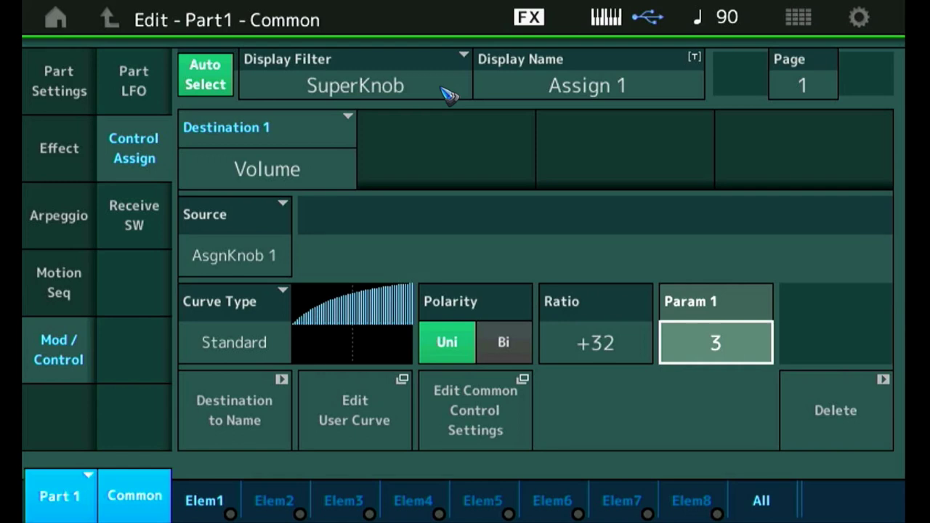
pyautogui.click(54, 496)
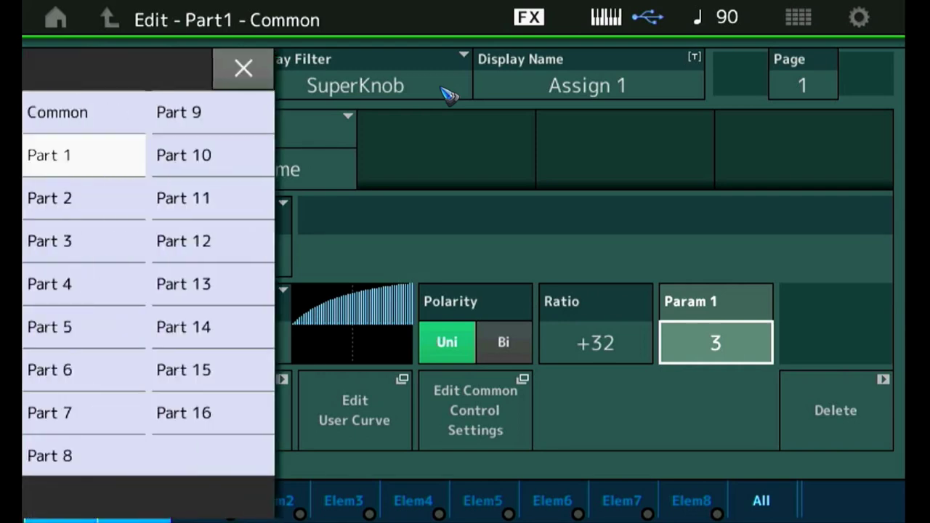
# Switch to Part 2 and lower its volume curve Param 1 from 5 to 3.
pyautogui.click(62, 198)
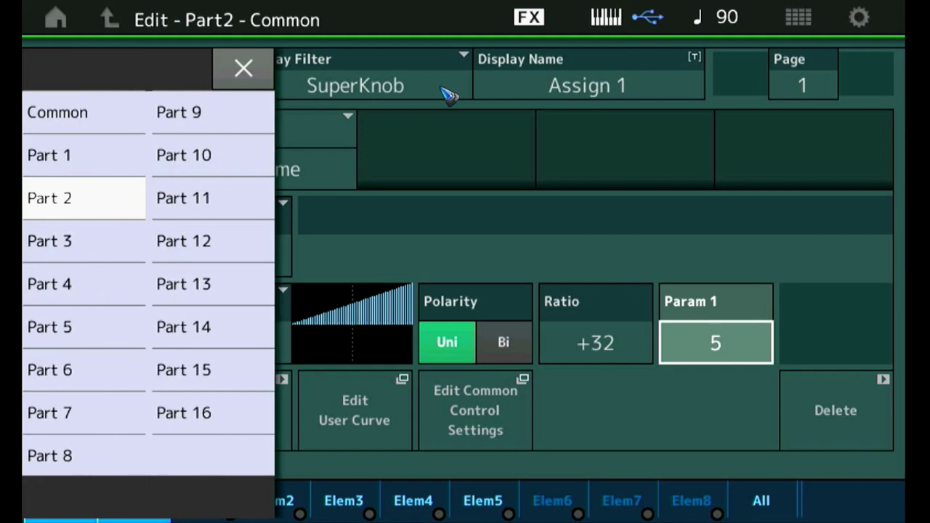
pyautogui.click(716, 342)
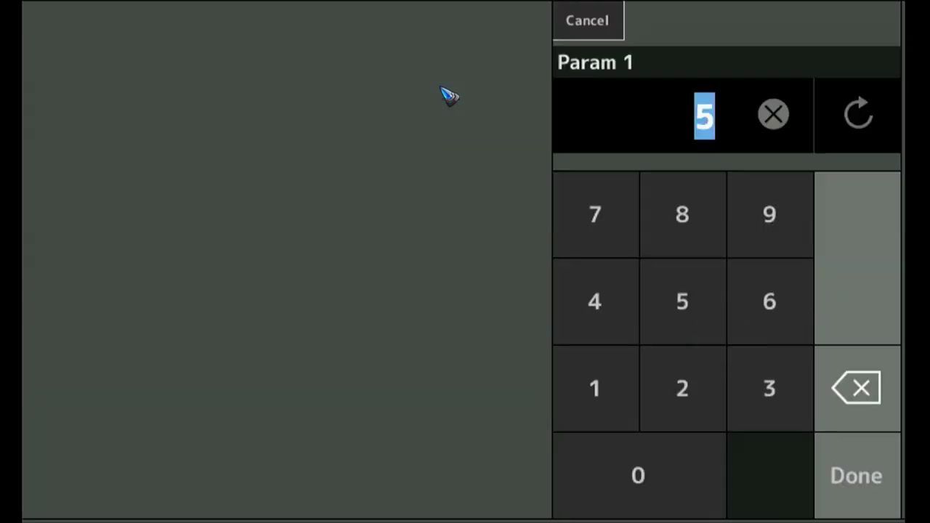
pyautogui.click(448, 95)
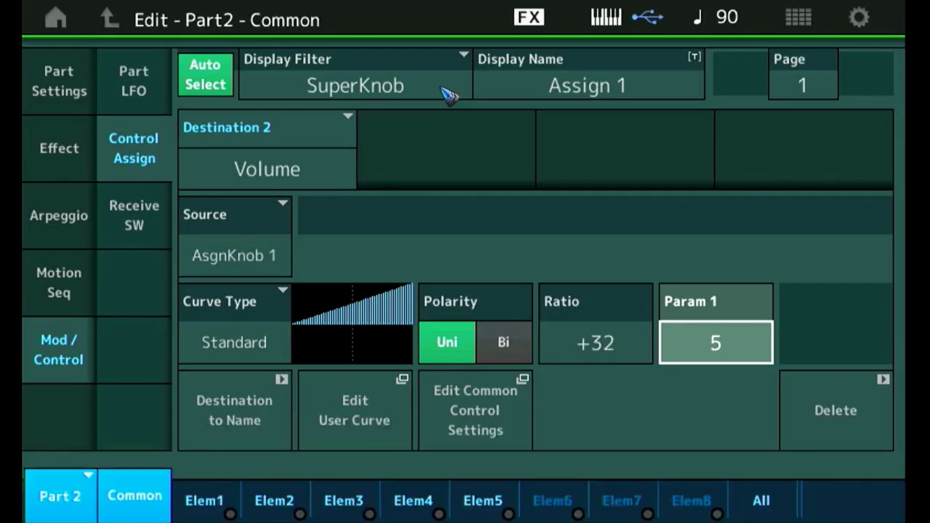
pyautogui.press('Down')
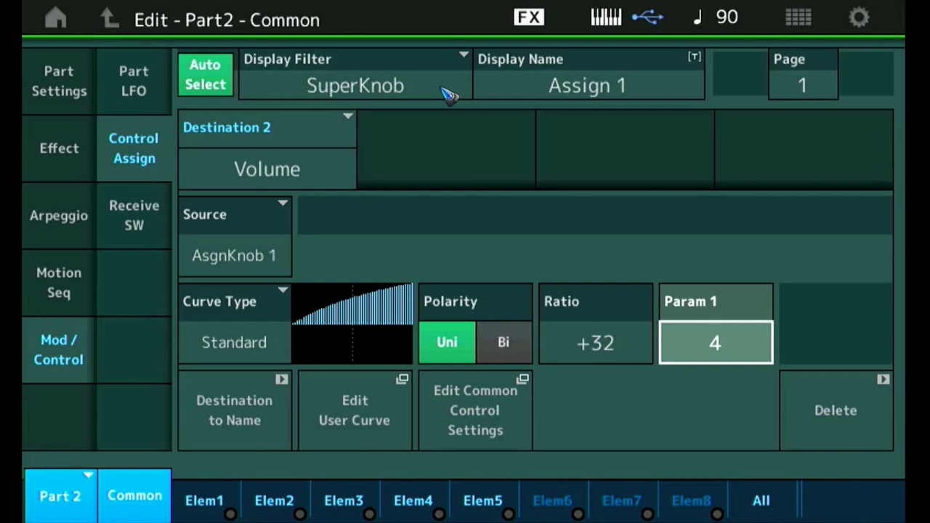
pyautogui.press('Down')
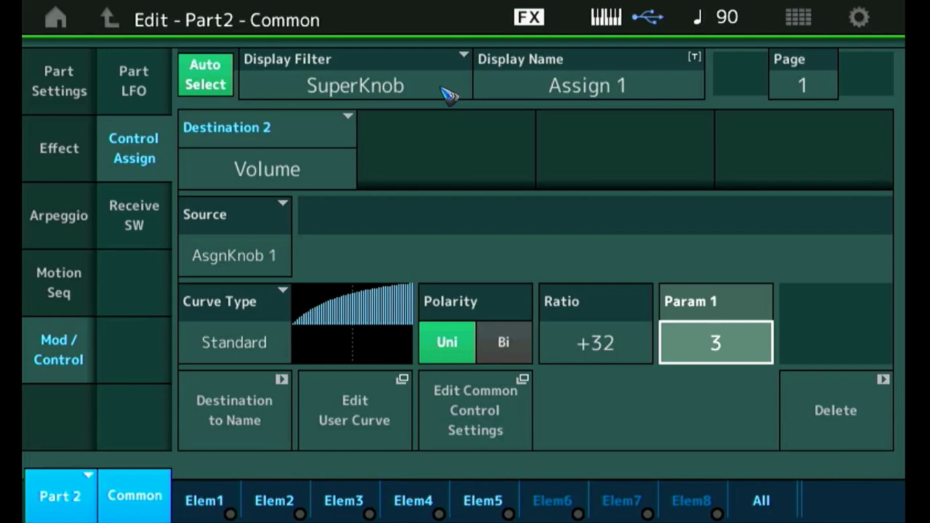
# Try other Param 1 values for Part 2, then settle back at 3.
pyautogui.press('Down')
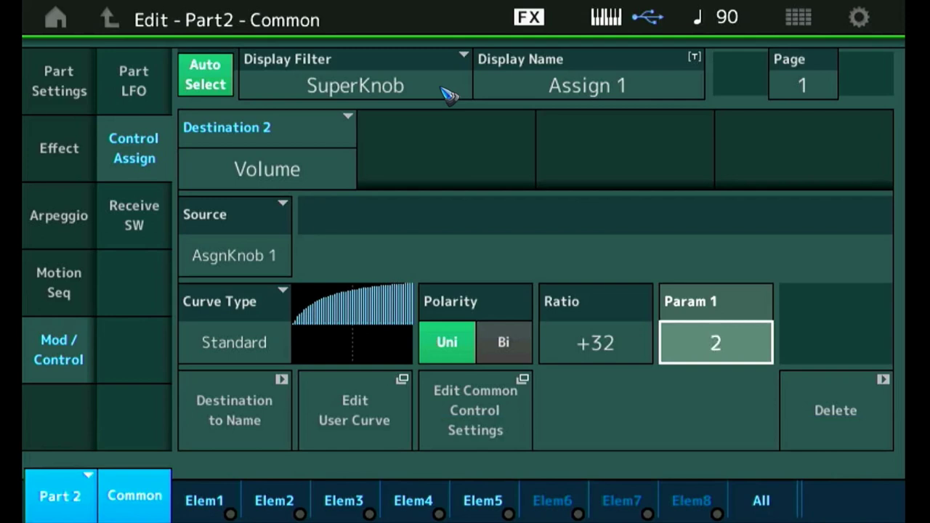
pyautogui.press('Up')
pyautogui.press('Up')
pyautogui.press('Up')
pyautogui.press('Up')
pyautogui.press('Up')
pyautogui.press('Up')
pyautogui.press('Up')
pyautogui.press('Up')
pyautogui.press('Down')
pyautogui.press('Down')
pyautogui.press('Down')
pyautogui.press('Down')
pyautogui.press('Down')
pyautogui.press('Down')
pyautogui.press('Down')
pyautogui.press('Down')
pyautogui.press('Down')
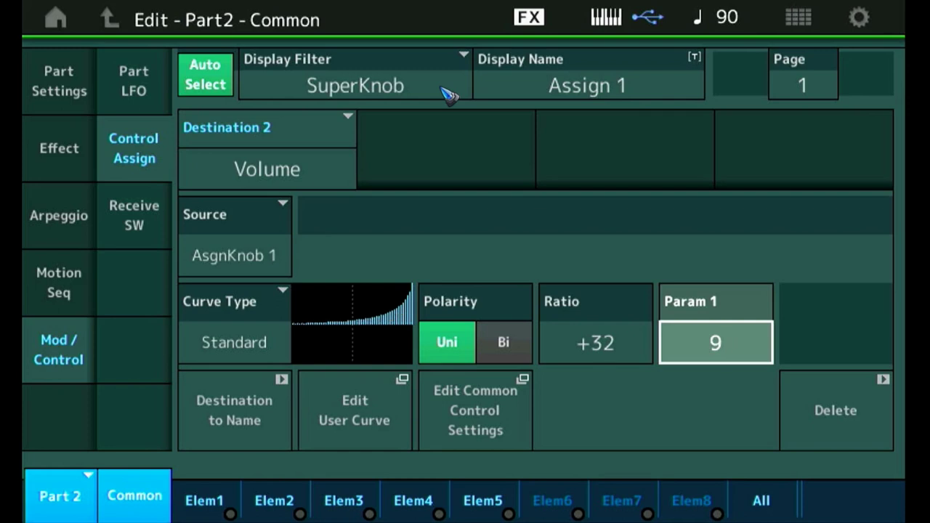
pyautogui.press('Up')
pyautogui.press('Up')
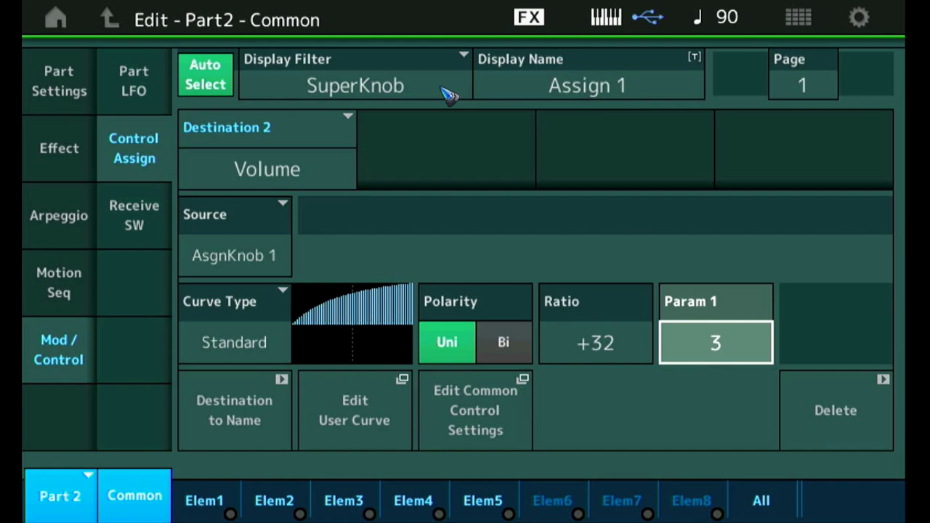
# Return to the home screen and overwrite the current P EP Morph performance.
pyautogui.press('Home')
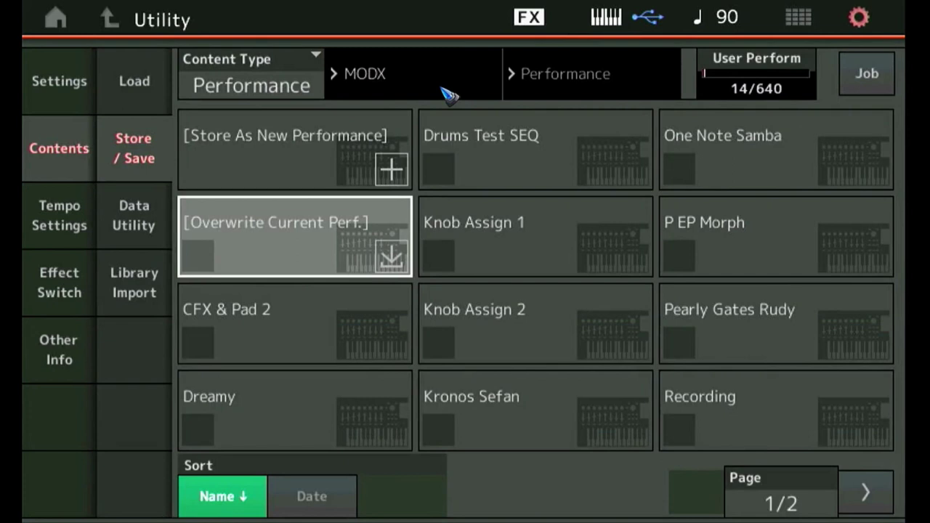
pyautogui.press('Return')
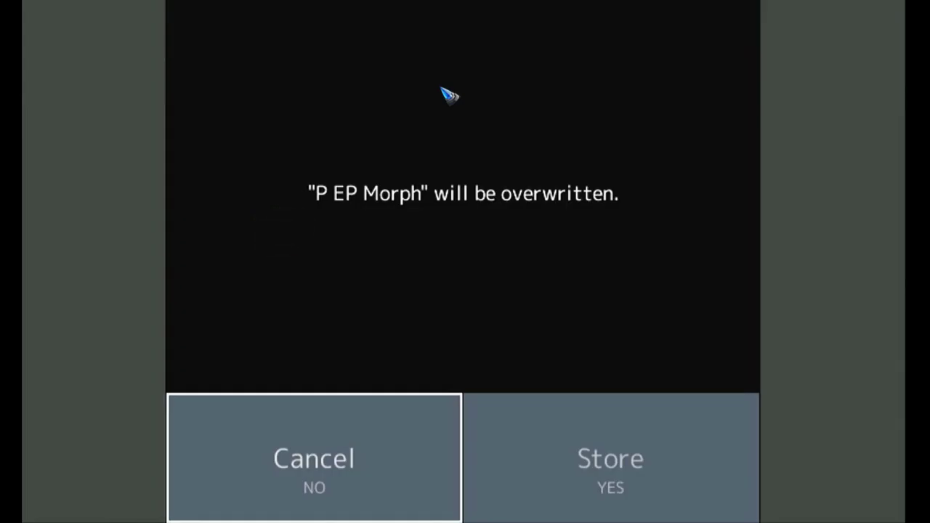
pyautogui.click(614, 452)
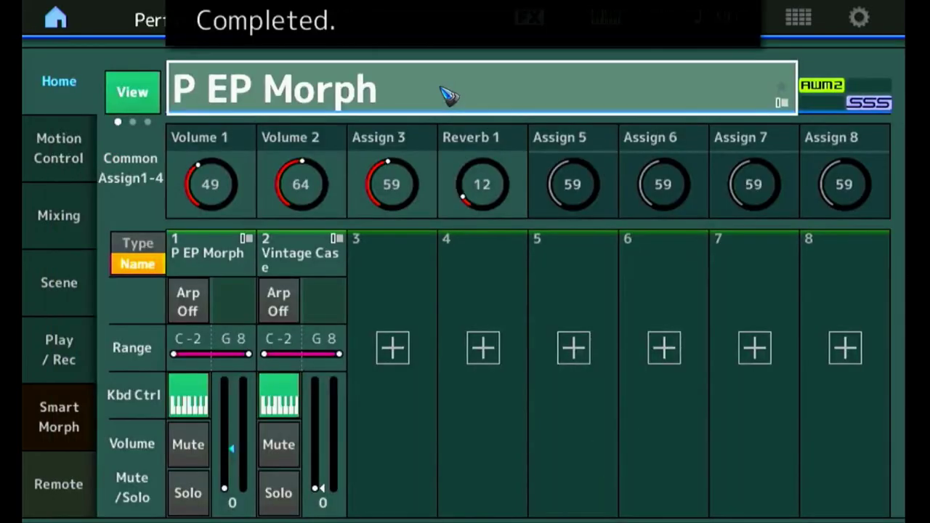